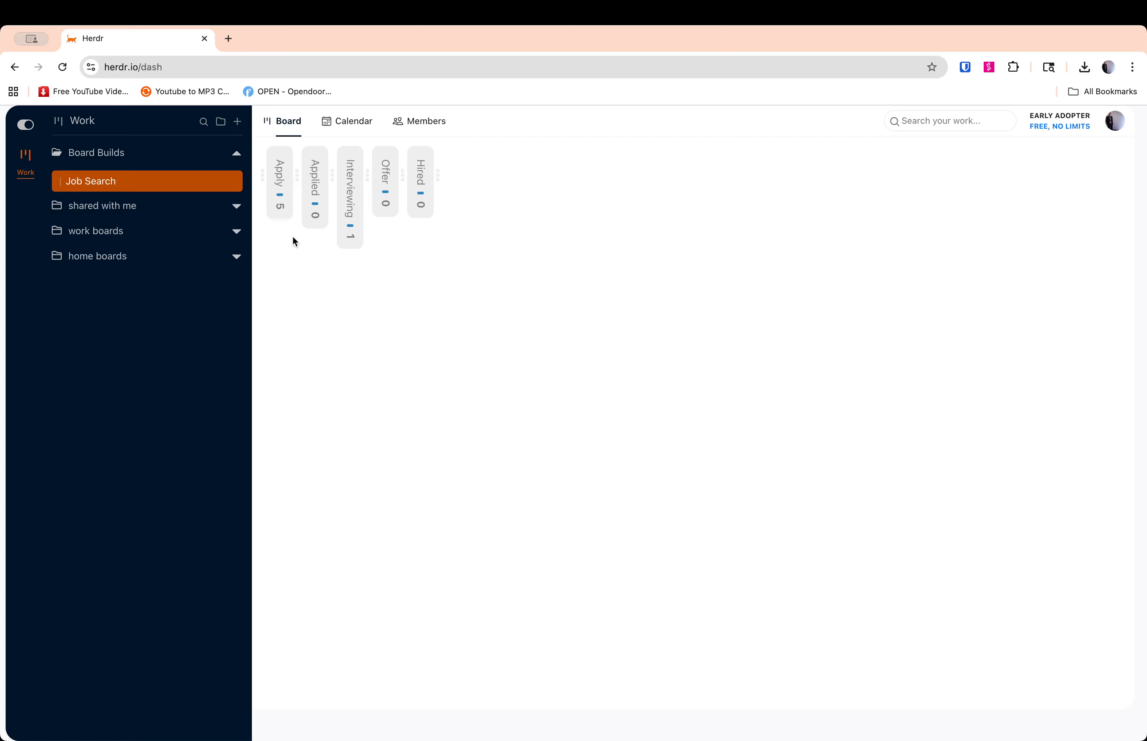
- Create a new project named "To Do List"
{"action": "left_click", "coordinate": [237, 122]}
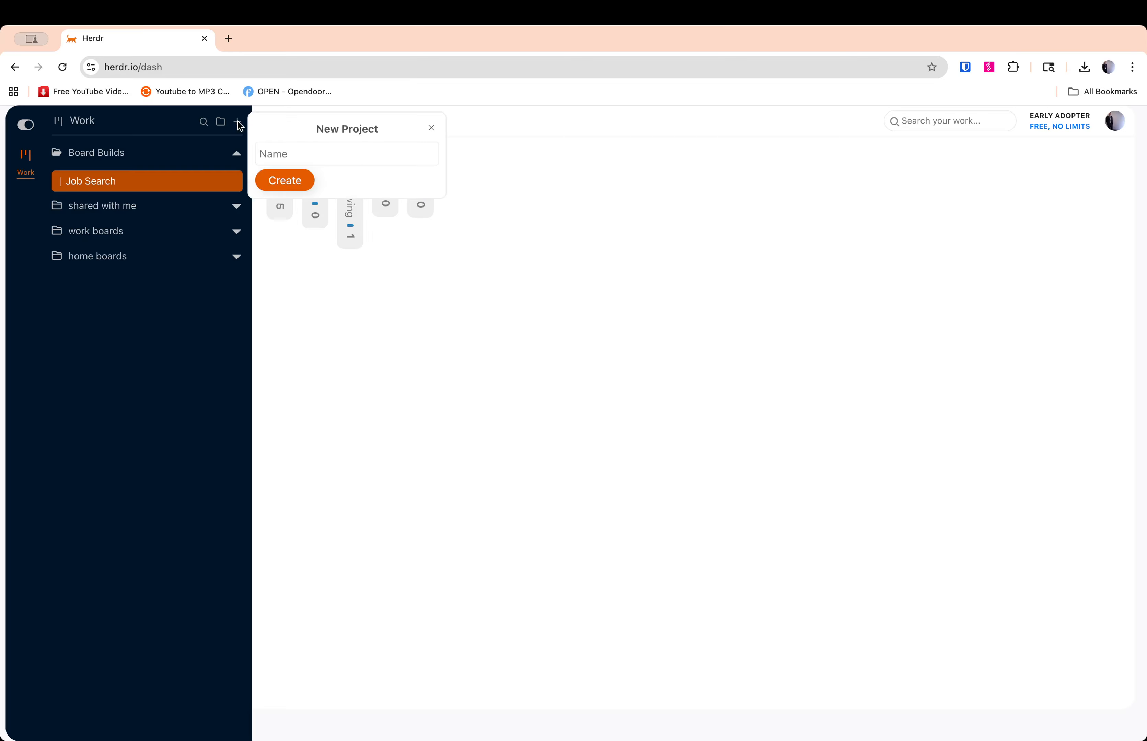
{"action": "left_click", "coordinate": [299, 153]}
{"action": "type", "text": "To Do"}
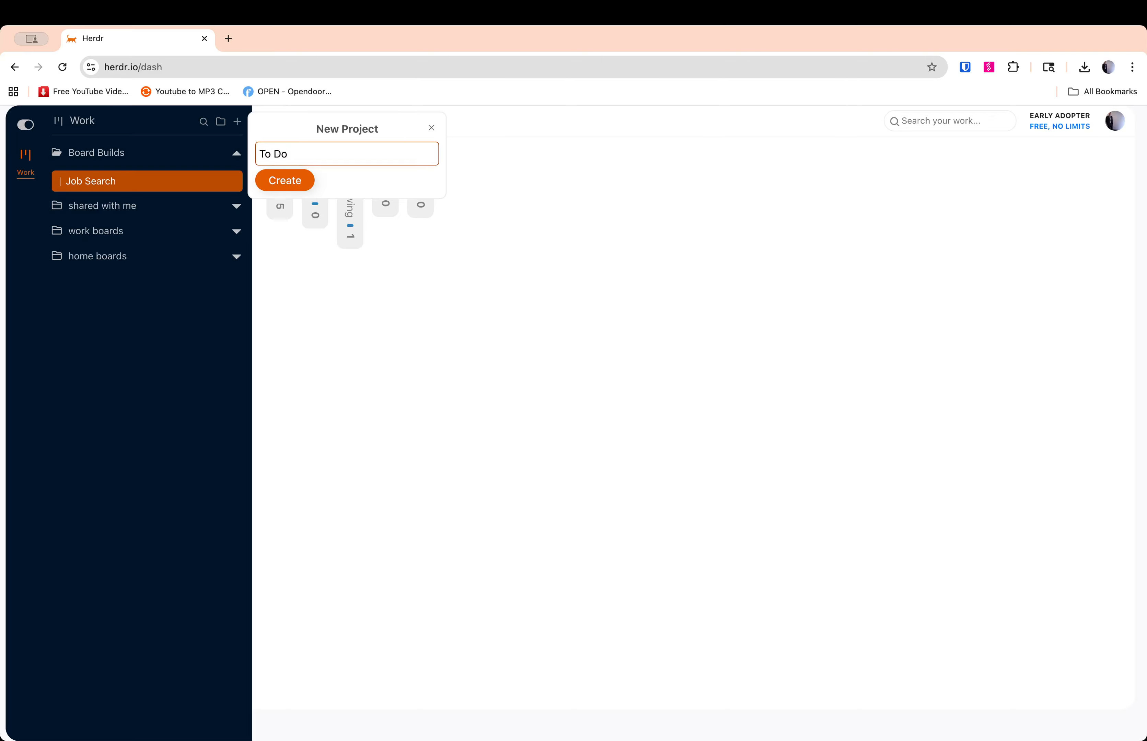
{"action": "type", "text": " List"}
{"action": "left_click", "coordinate": [285, 181]}
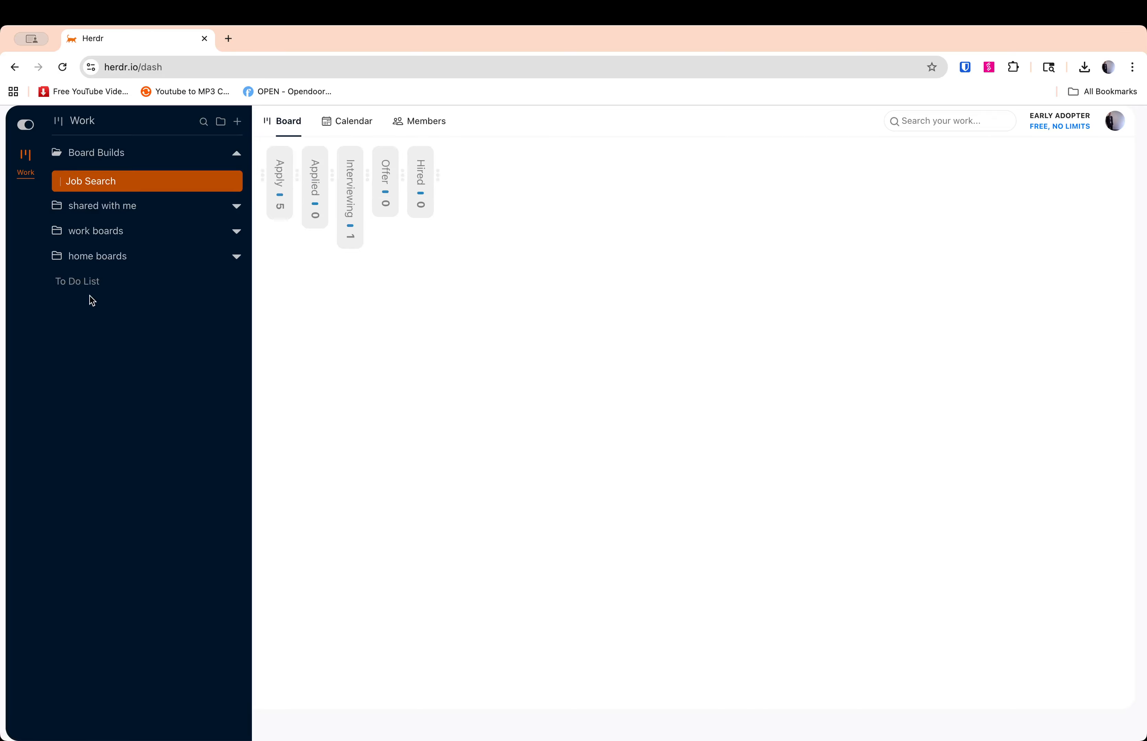
- Move the To Do List project into the Board Builds folder above Job Search and open its board
{"action": "mouse_move", "coordinate": [88, 286]}
{"action": "mouse_move", "coordinate": [135, 171]}
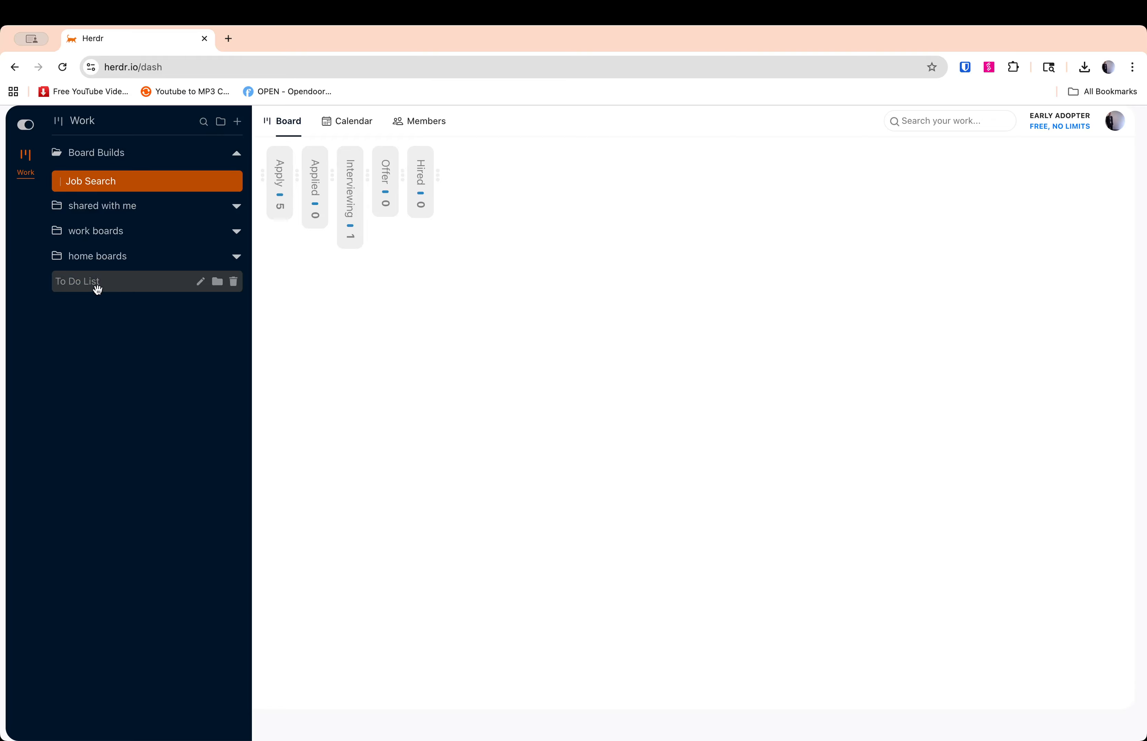
{"action": "left_click_drag", "start_coordinate": [98, 290], "coordinate": [121, 179]}
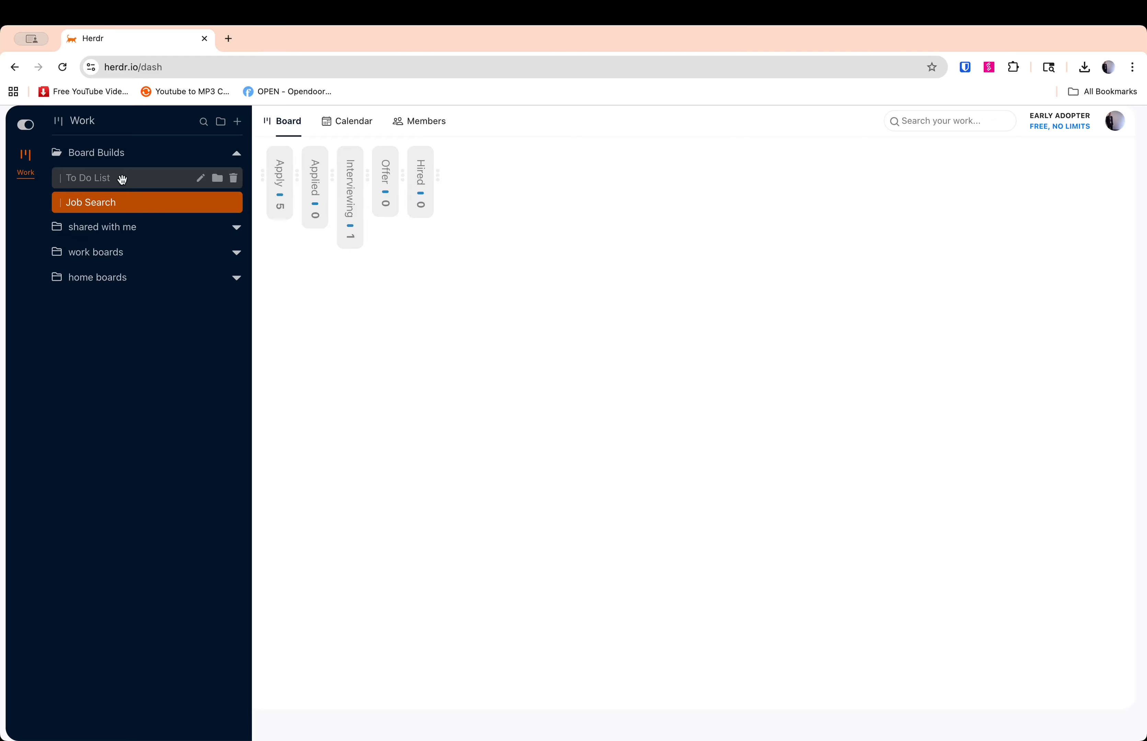
{"action": "left_click", "coordinate": [119, 179]}
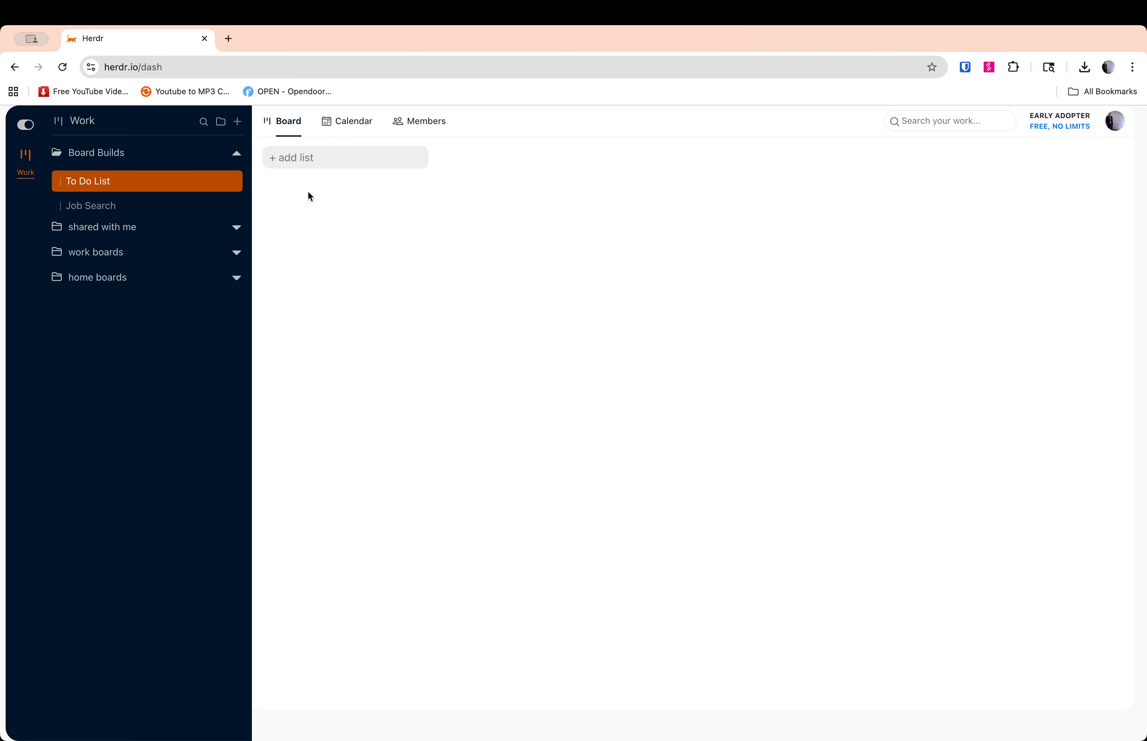
- Add three lists named "To Do", "Doing" and "Done" to the empty board
{"action": "left_click", "coordinate": [352, 156]}
{"action": "type", "text": "To Do"}
{"action": "key", "text": "Return"}
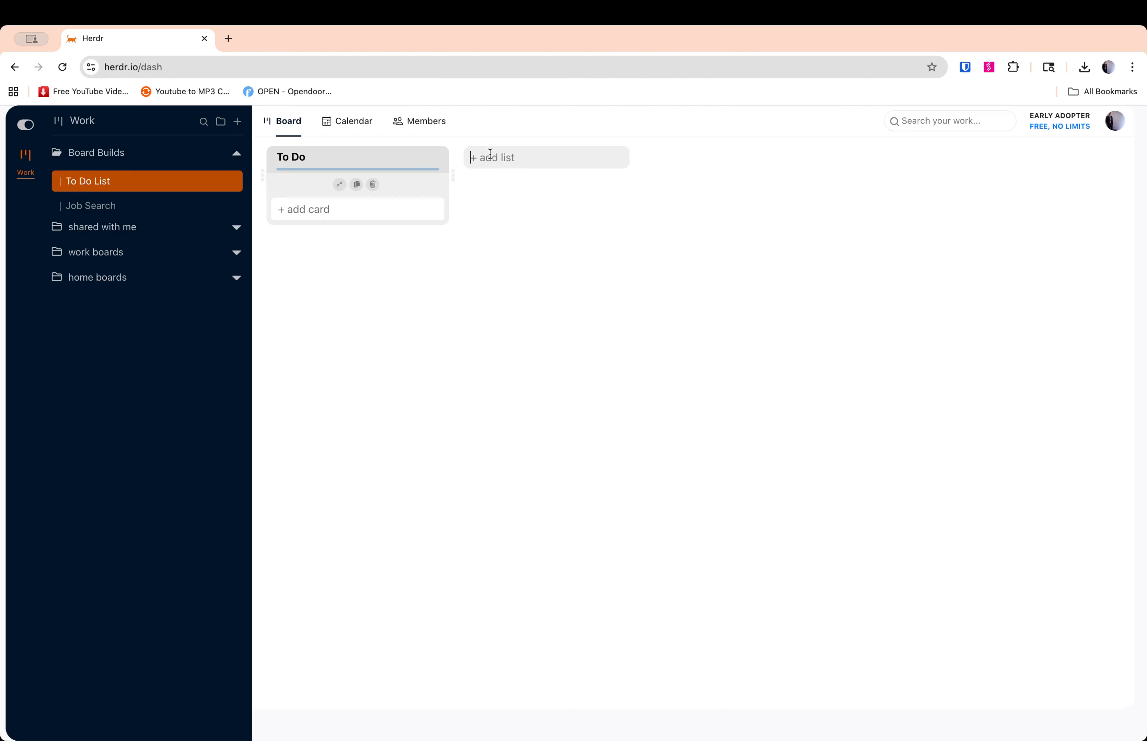
{"action": "type", "text": "Doing"}
{"action": "key", "text": "Return"}
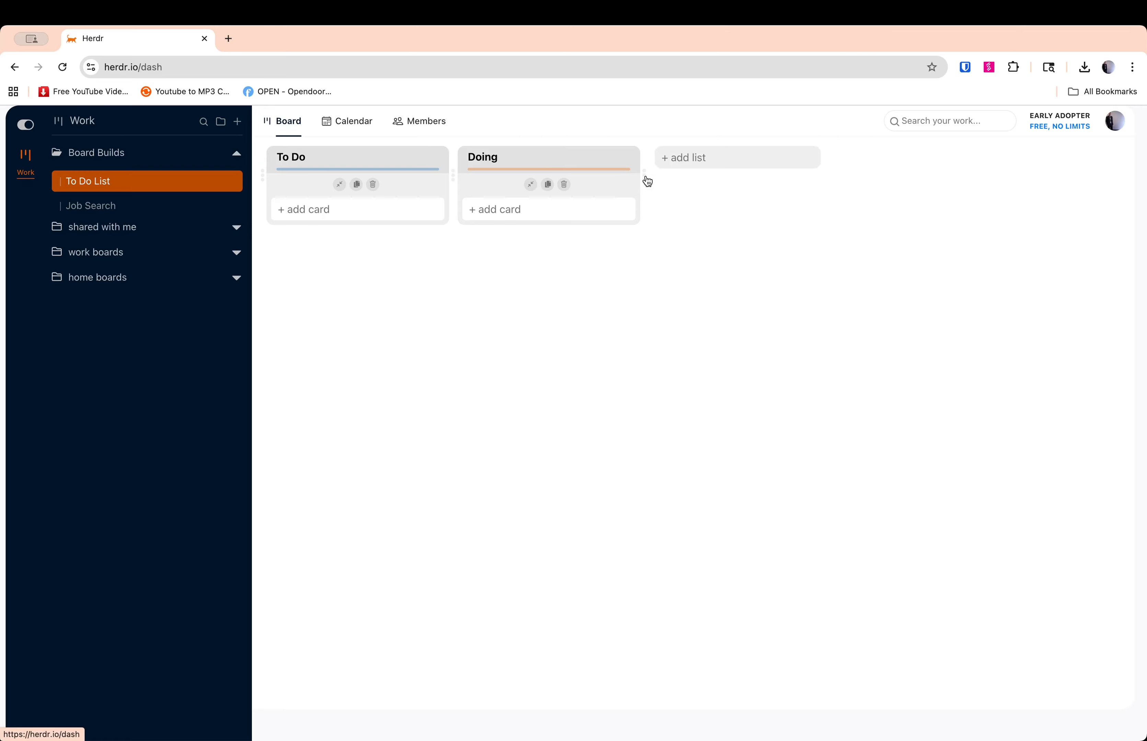
{"action": "left_click", "coordinate": [697, 157]}
{"action": "type", "text": "DoIne"}
{"action": "key", "text": "Return"}
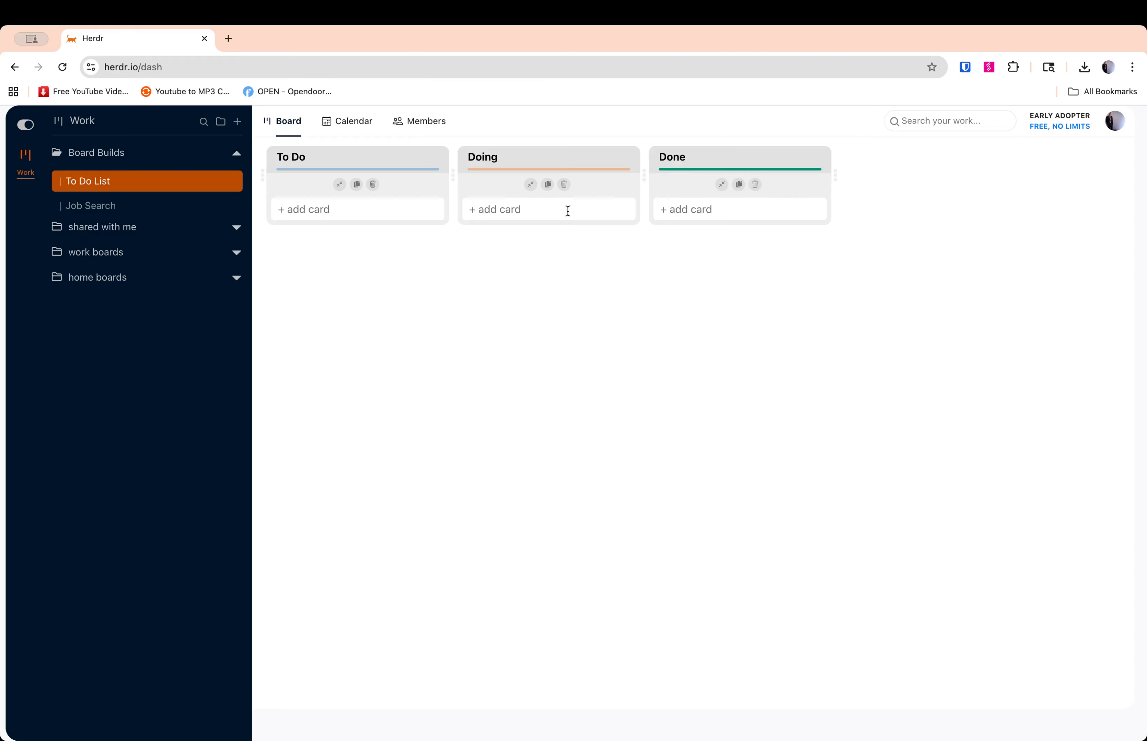
- Add the cards "Grocery Shopping", "Kids Field Trip" and "Doctors Appointment" to the To Do list
{"action": "left_click", "coordinate": [381, 211]}
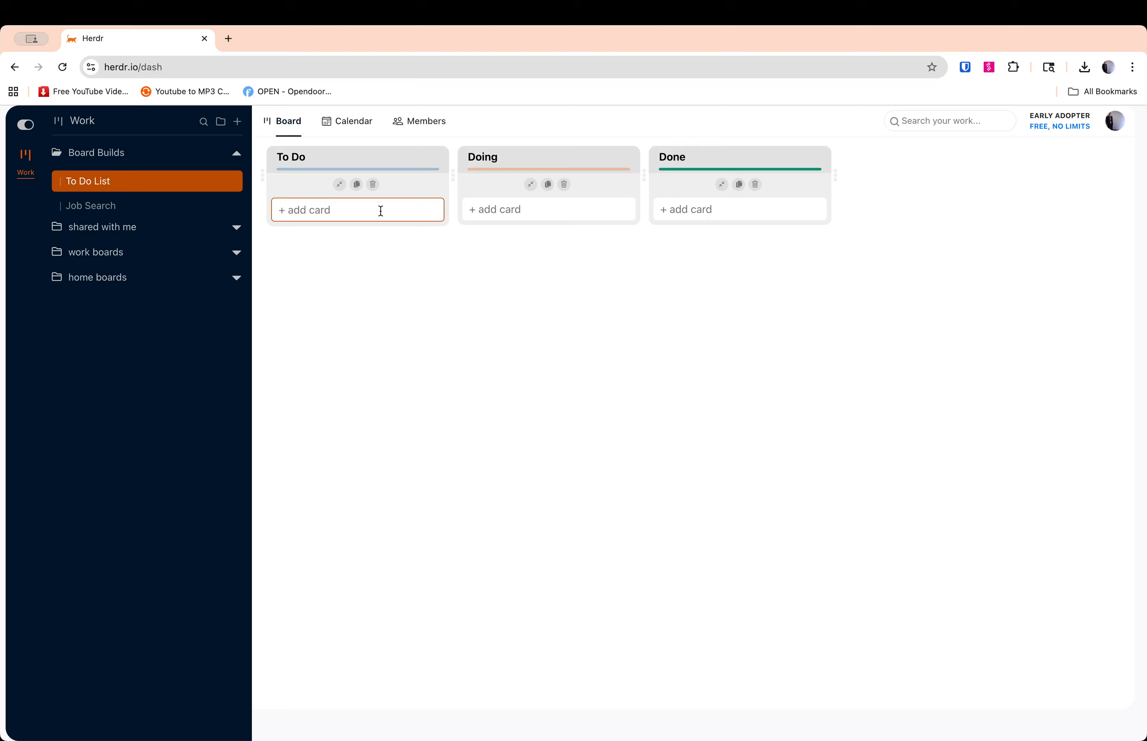
{"action": "type", "text": "Grocery Shopping"}
{"action": "key", "text": "Return"}
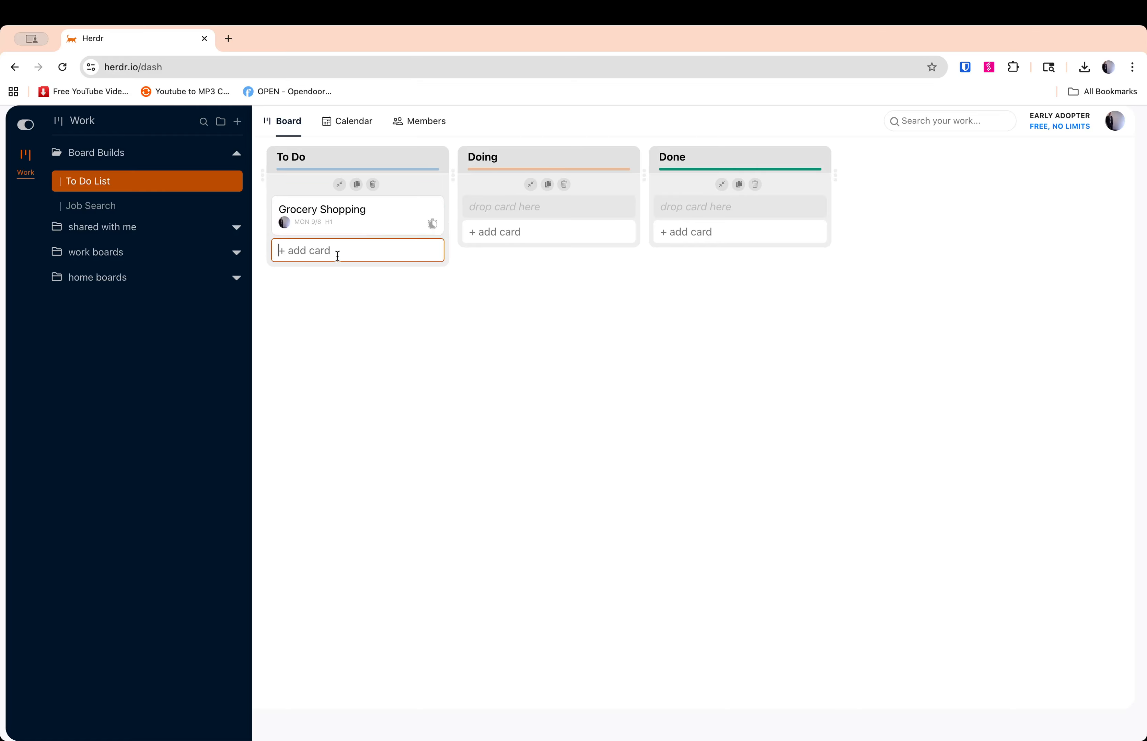
{"action": "type", "text": "Mee"}
{"action": "key", "text": "BackSpace"}
{"action": "key", "text": "BackSpace"}
{"action": "key", "text": "BackSpace"}
{"action": "key", "text": "BackSpace"}
{"action": "type", "text": "Kids Field Trip"}
{"action": "key", "text": "Return"}
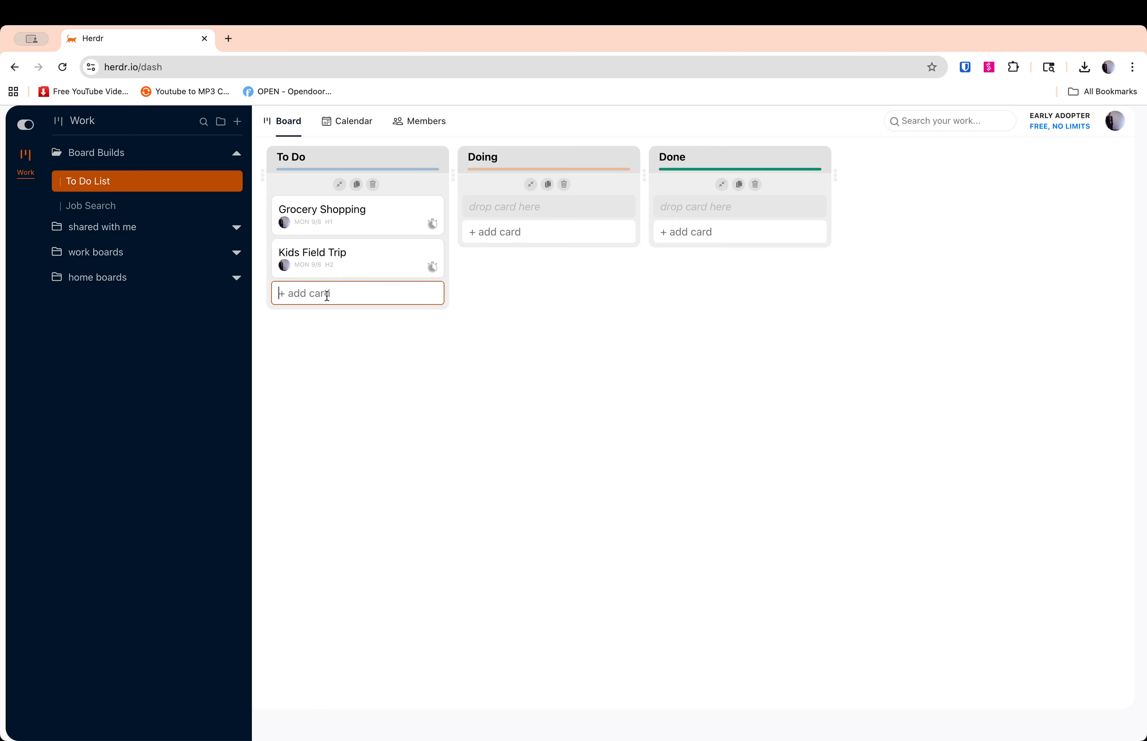
{"action": "type", "text": "Doctors Appointment"}
{"action": "key", "text": "Return"}
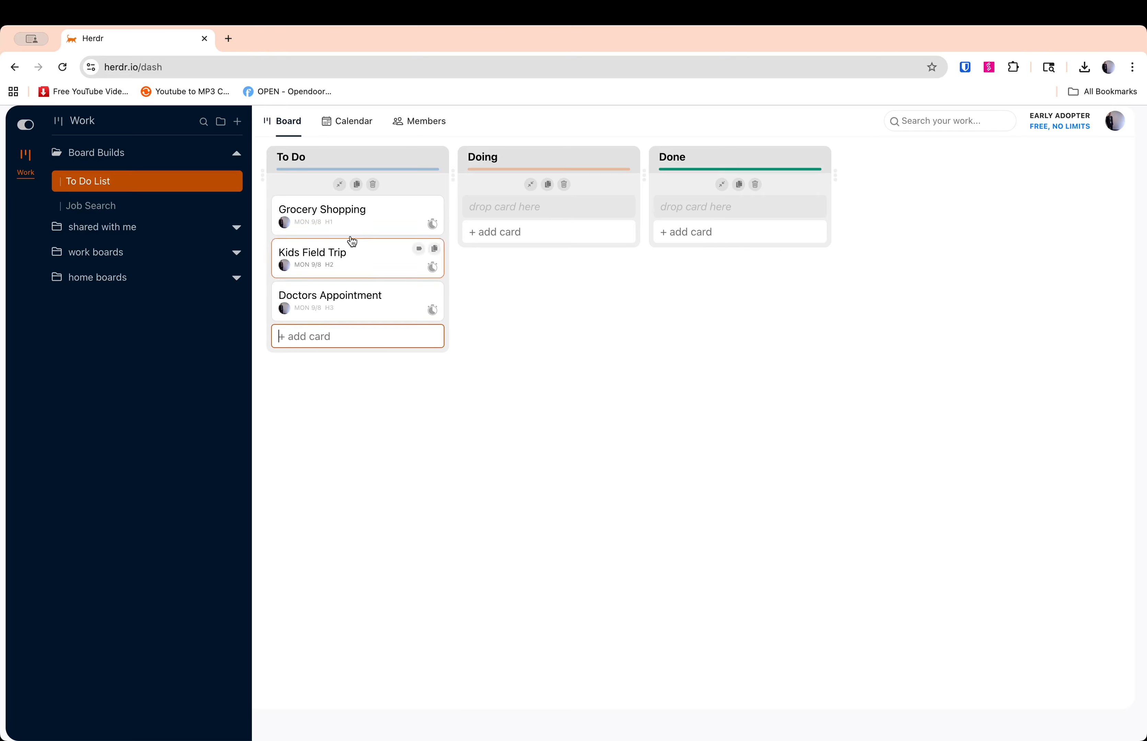
- Open the Grocery Shopping card and add the tasks "Juice" and "Milk"
{"action": "left_click", "coordinate": [395, 218]}
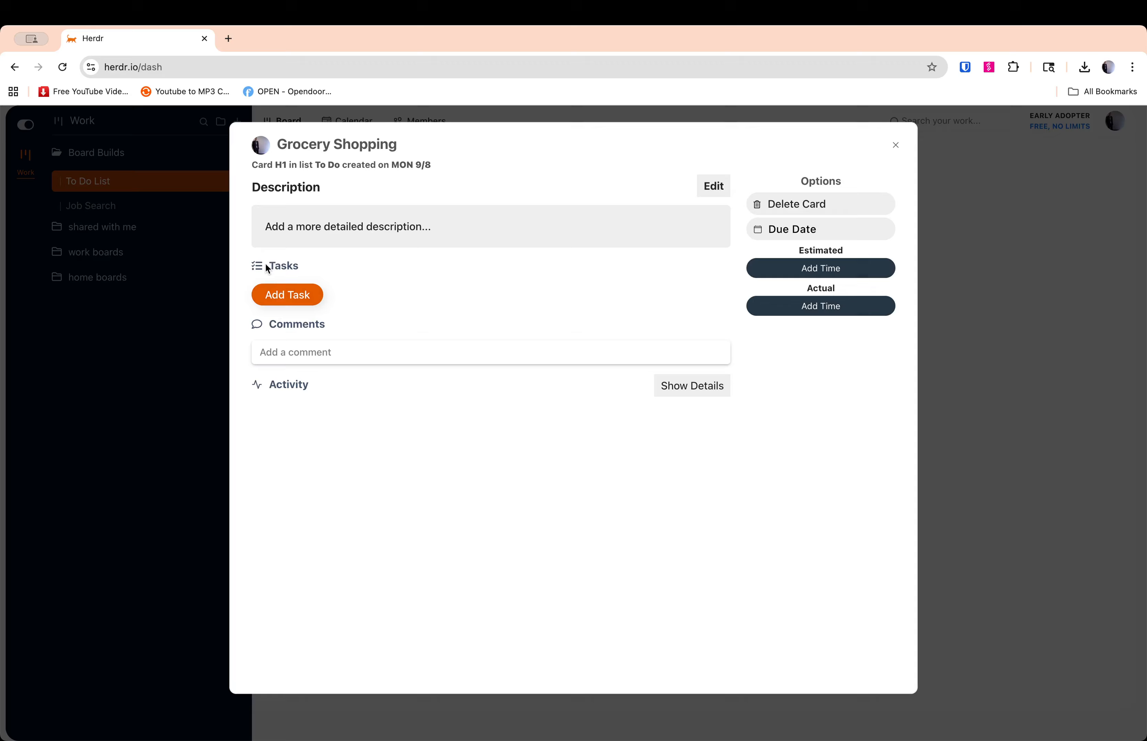
{"action": "left_click", "coordinate": [289, 306]}
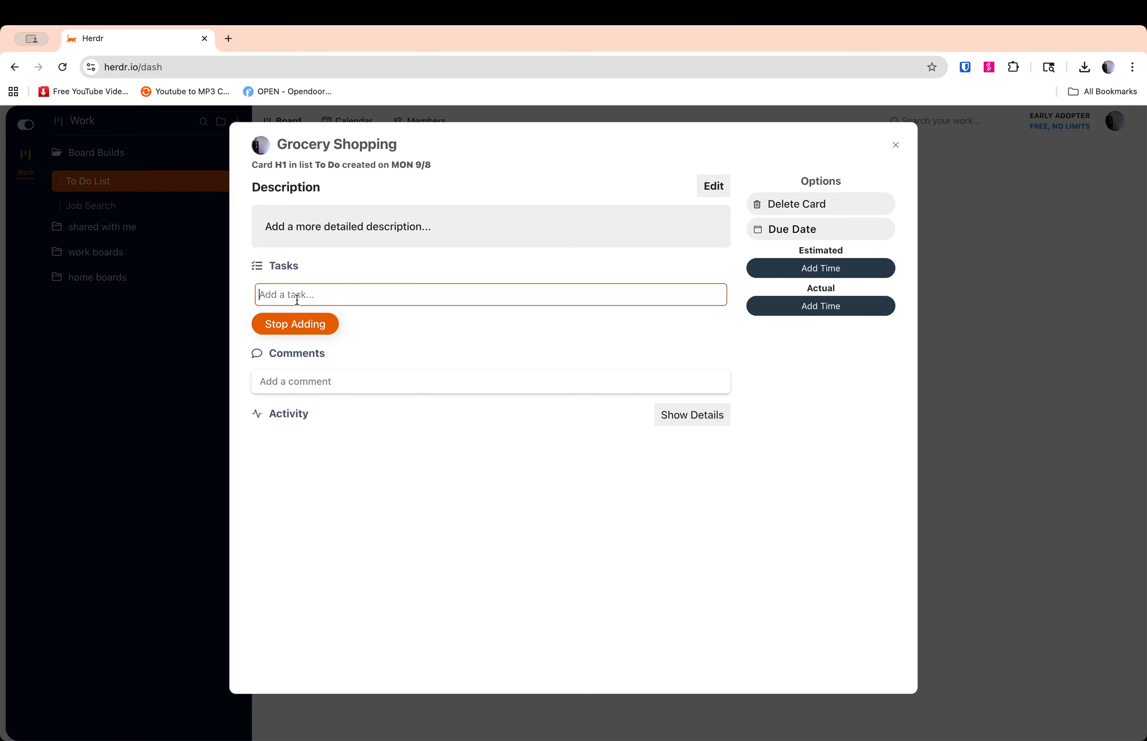
{"action": "type", "text": "Jiui"}
{"action": "key", "text": "BackSpace"}
{"action": "key", "text": "BackSpace"}
{"action": "key", "text": "BackSpace"}
{"action": "type", "text": "uice"}
{"action": "key", "text": "Return"}
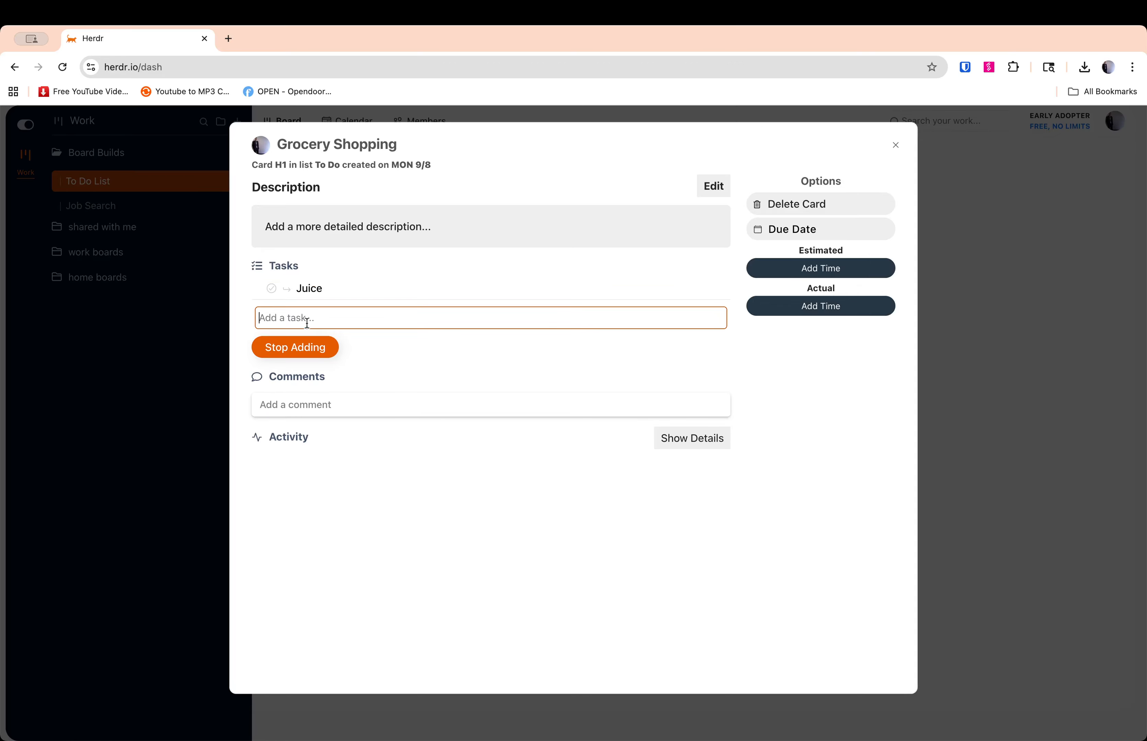
{"action": "type", "text": "Milk"}
{"action": "key", "text": "Return"}
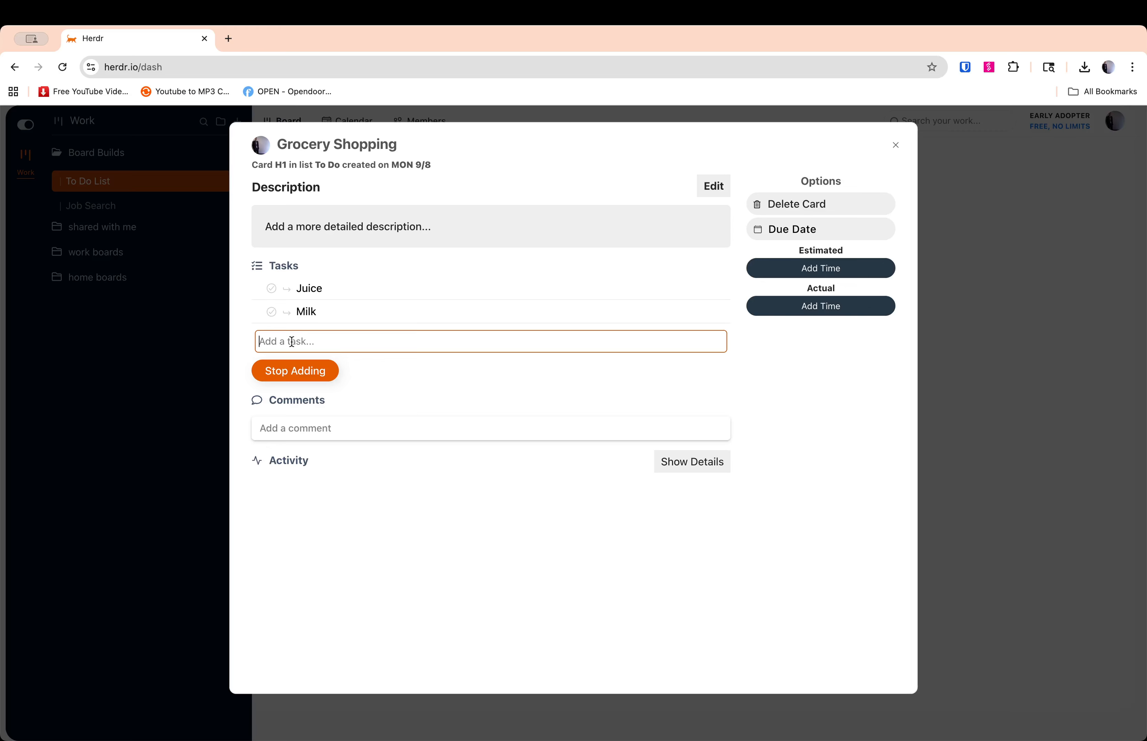
- Add the tasks "Cheese" and "Meatloaf" to the Grocery Shopping card
{"action": "type", "text": "Chre"}
{"action": "key", "text": "BackSpace"}
{"action": "type", "text": "eese"}
{"action": "key", "text": "Return"}
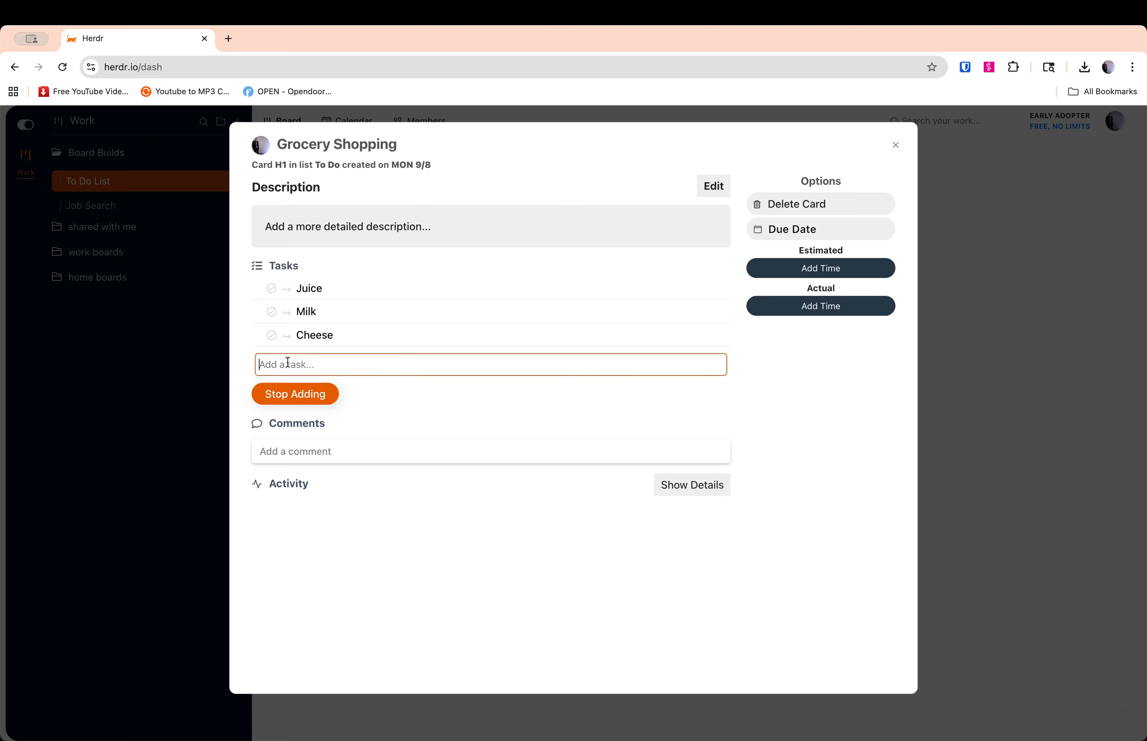
{"action": "type", "text": "Meatloaf"}
{"action": "key", "text": "Return"}
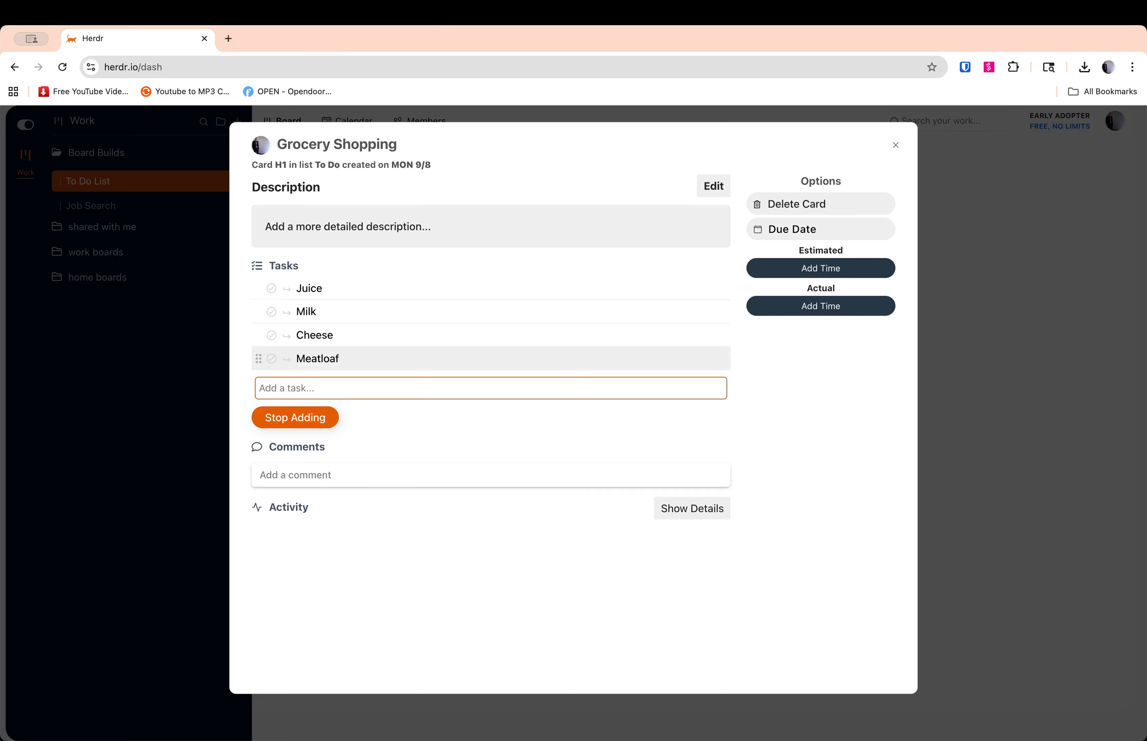
- Add the subtasks "ground beef", "eggs" and "bbq sauce" under the Meatloaf task and finish adding tasks
{"action": "left_click", "coordinate": [288, 361]}
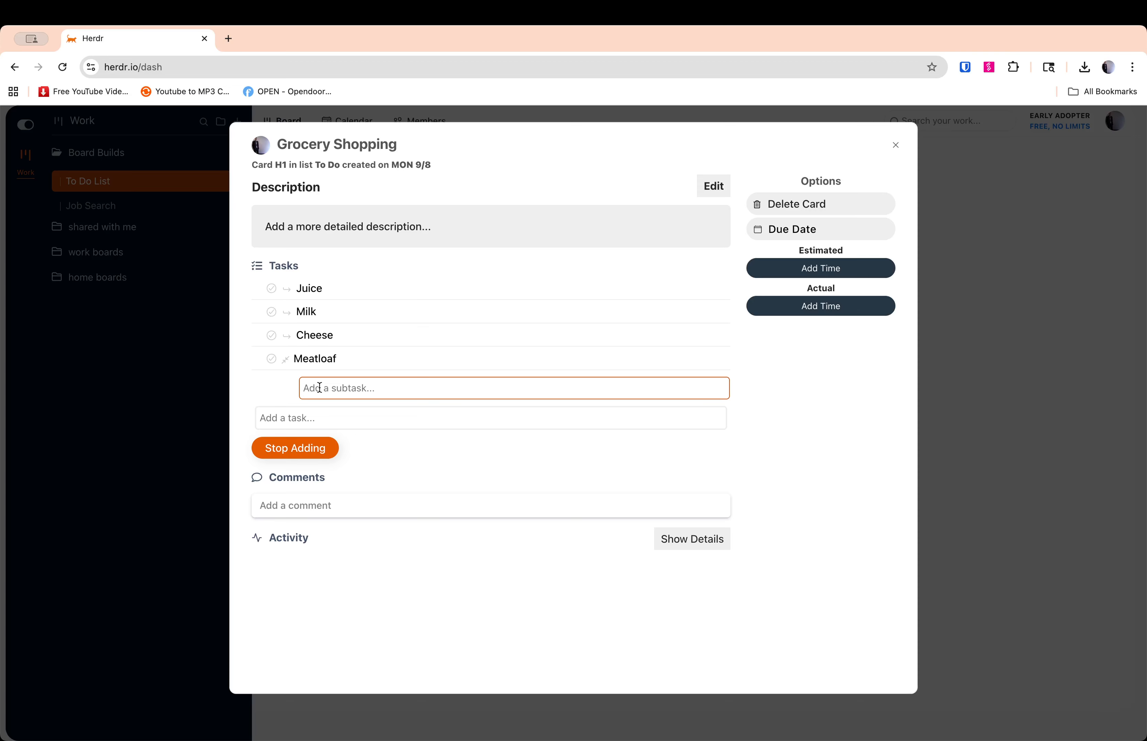
{"action": "type", "text": "group"}
{"action": "type", "text": "ound beef"}
{"action": "key", "text": "Return"}
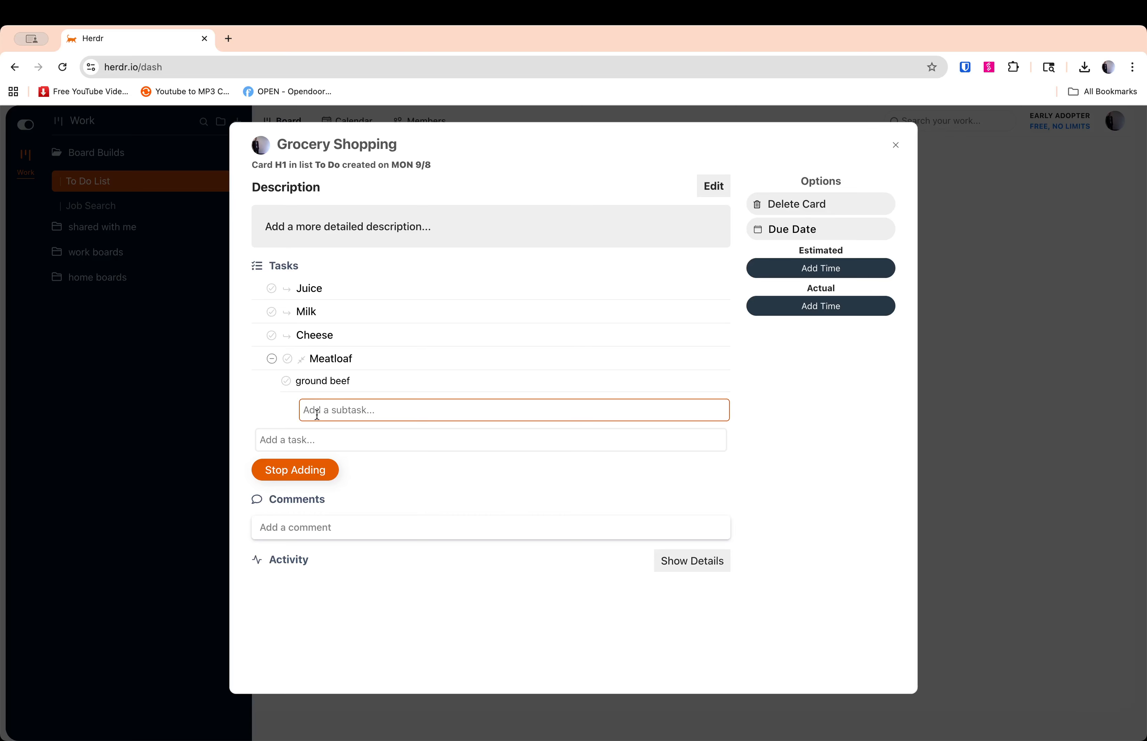
{"action": "type", "text": "eggs"}
{"action": "key", "text": "Return"}
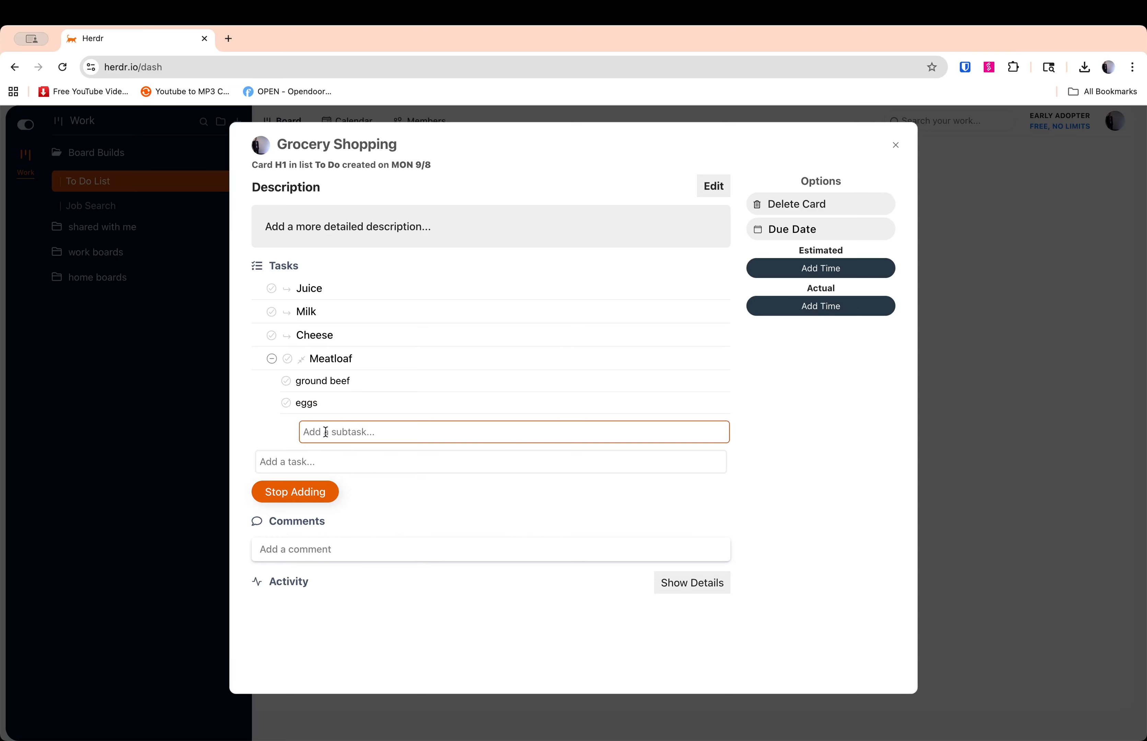
{"action": "type", "text": "bbq sauce"}
{"action": "key", "text": "Return"}
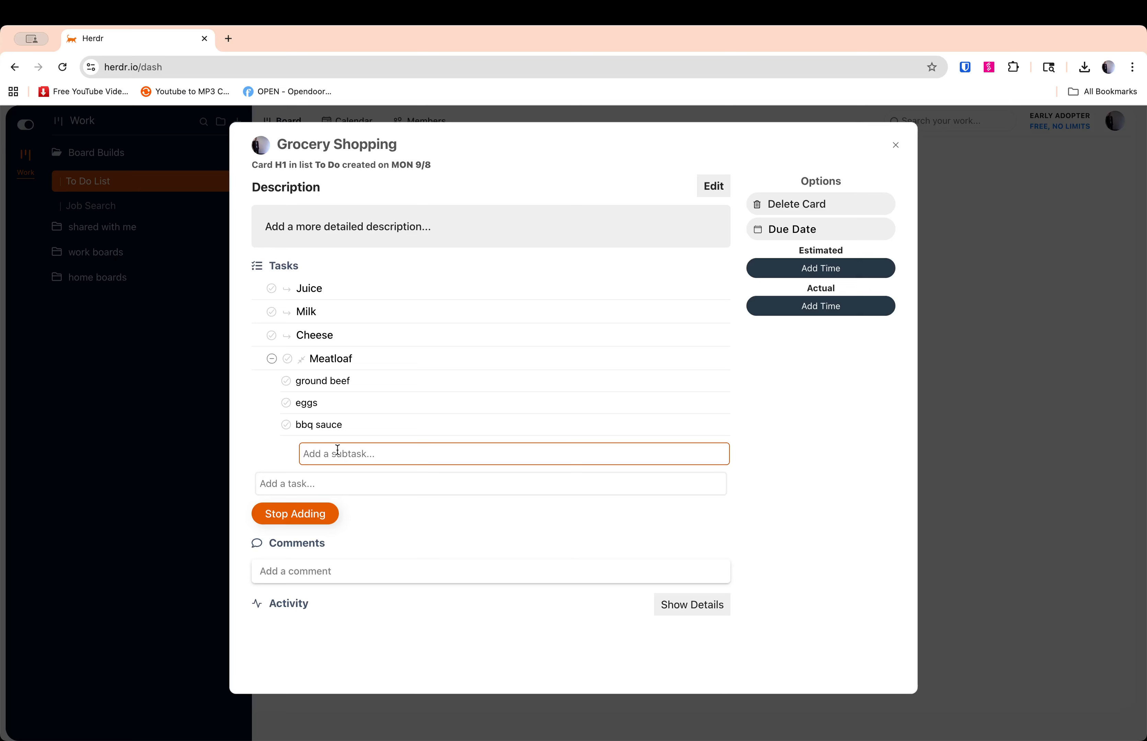
{"action": "left_click", "coordinate": [288, 452]}
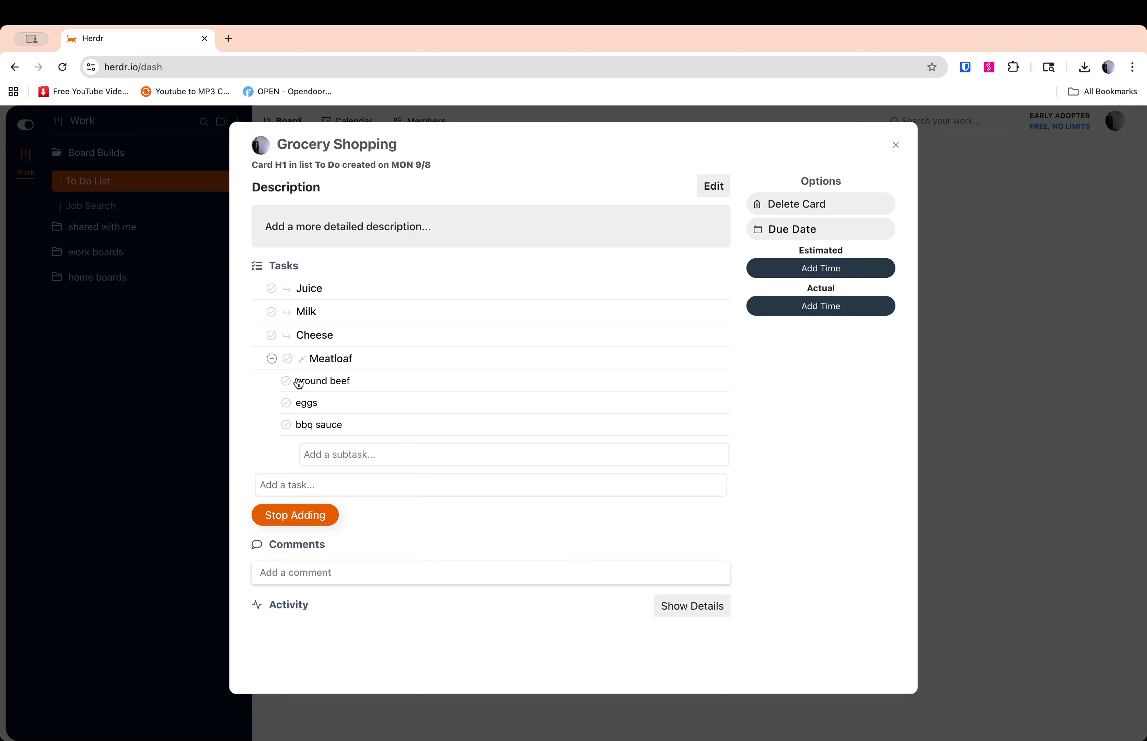
{"action": "left_click", "coordinate": [302, 361]}
{"action": "left_click", "coordinate": [303, 361]}
{"action": "left_click", "coordinate": [299, 491]}
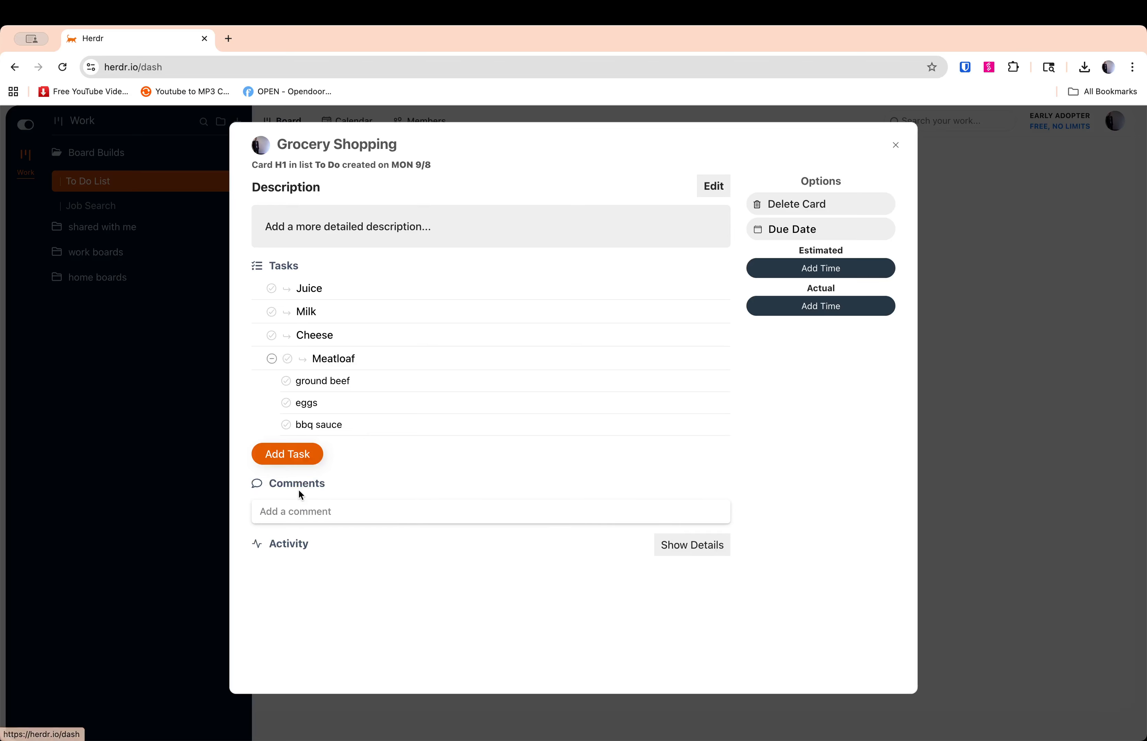
- Mark the Juice and Milk tasks as complete and clear both marks again
{"action": "left_click", "coordinate": [304, 360]}
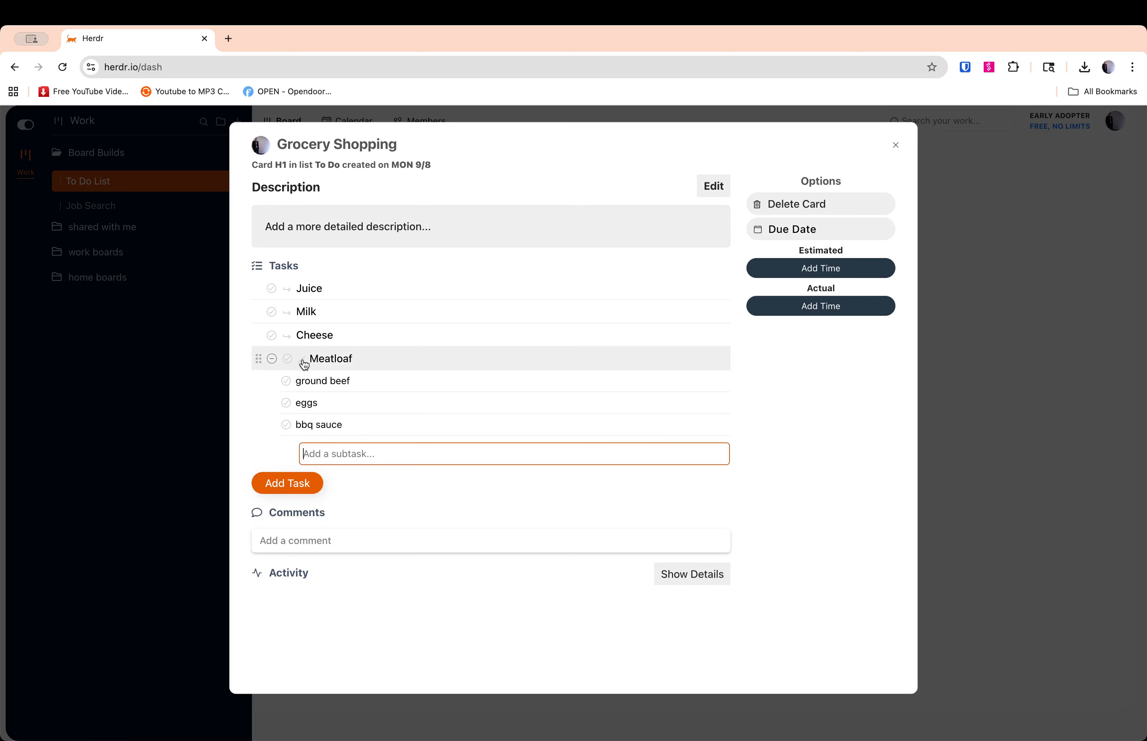
{"action": "left_click", "coordinate": [304, 366]}
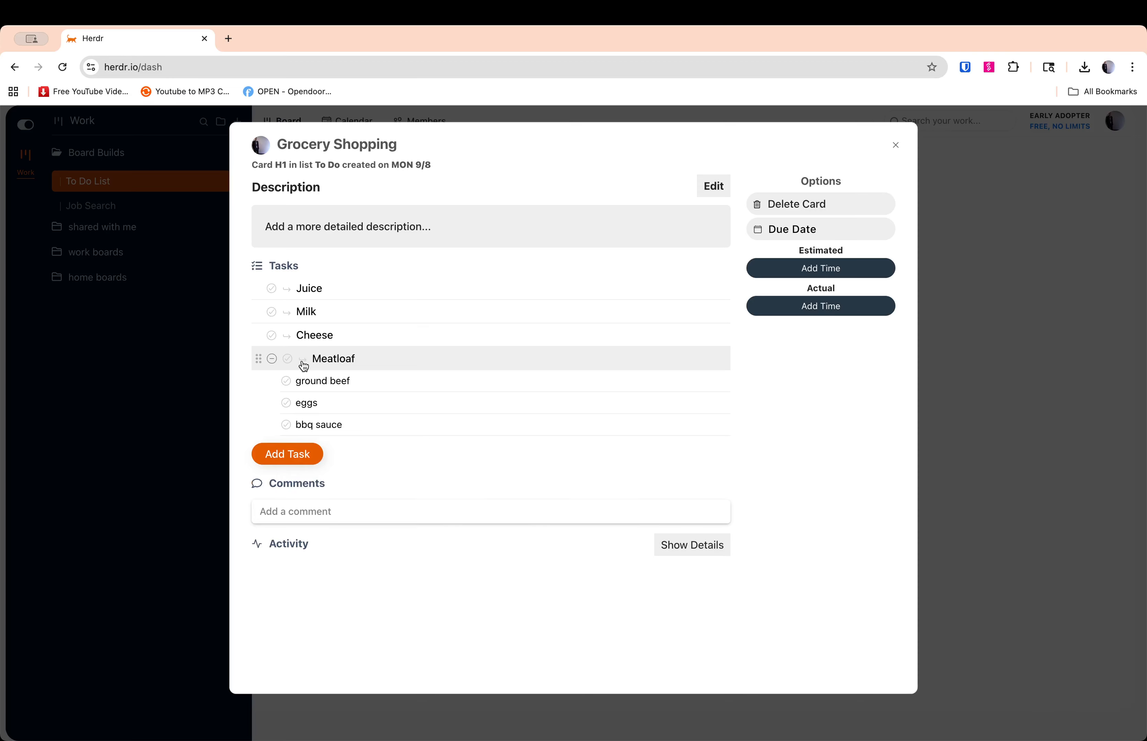
{"action": "left_click", "coordinate": [273, 289]}
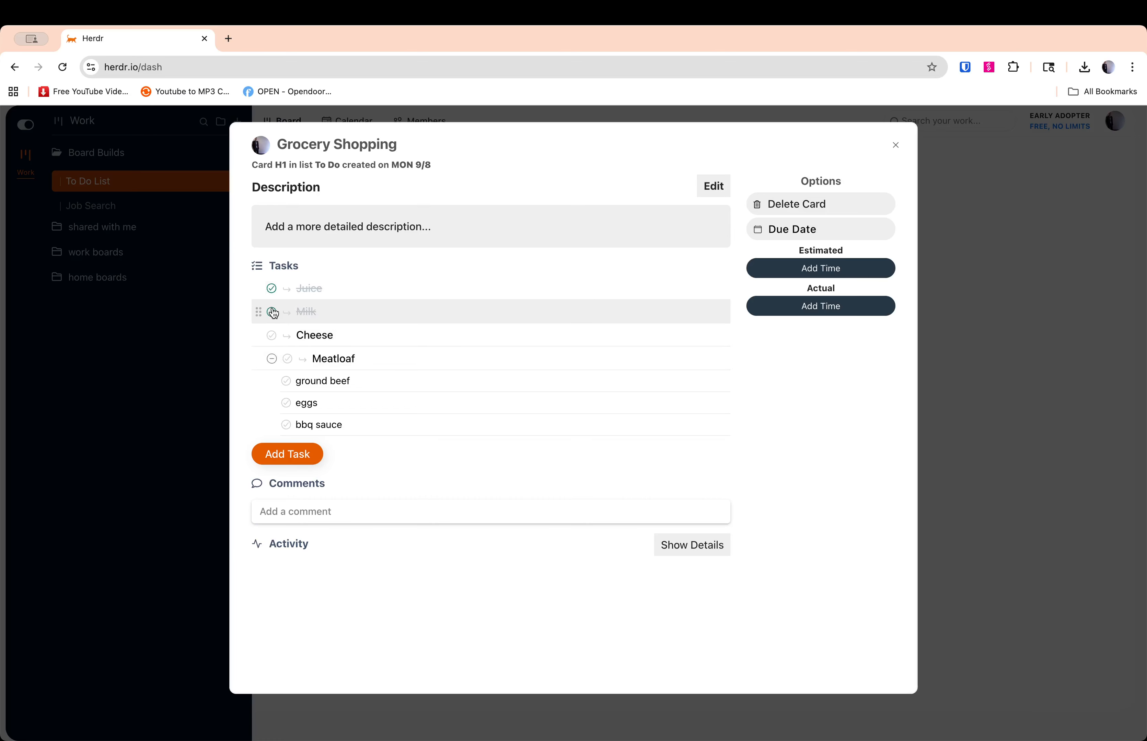
{"action": "left_click", "coordinate": [272, 288]}
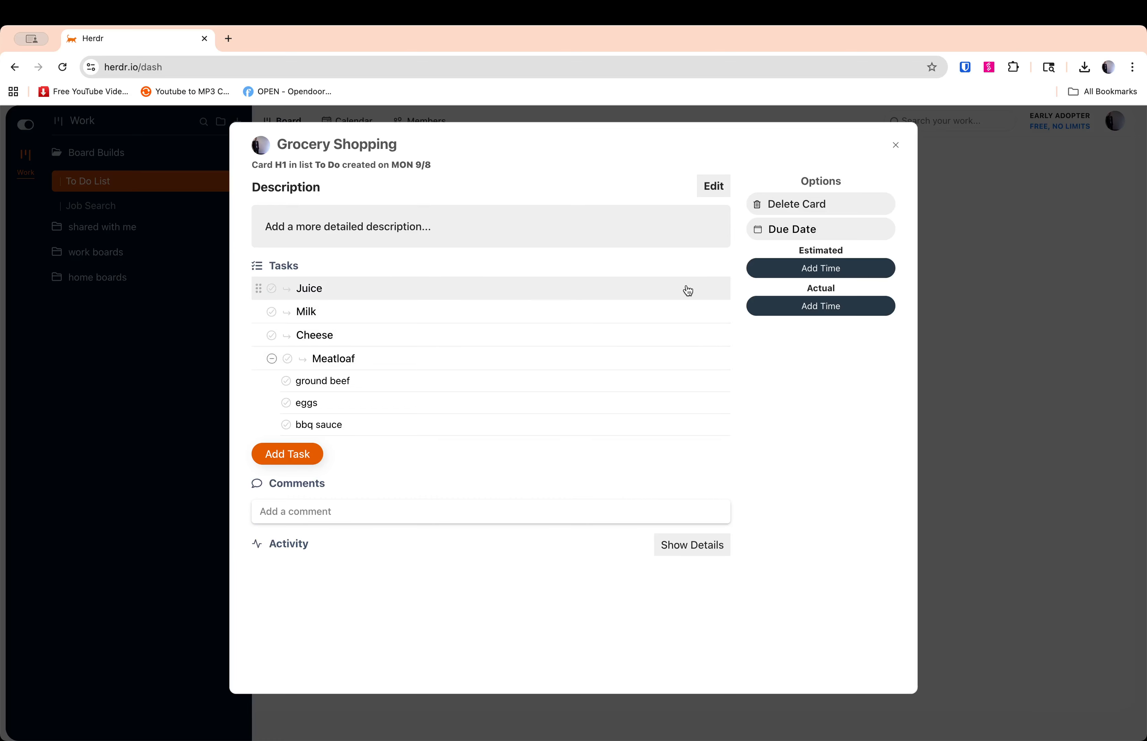
- Set the Grocery Shopping card's due date to September 12, 2025 and close the card
{"action": "left_click", "coordinate": [821, 231]}
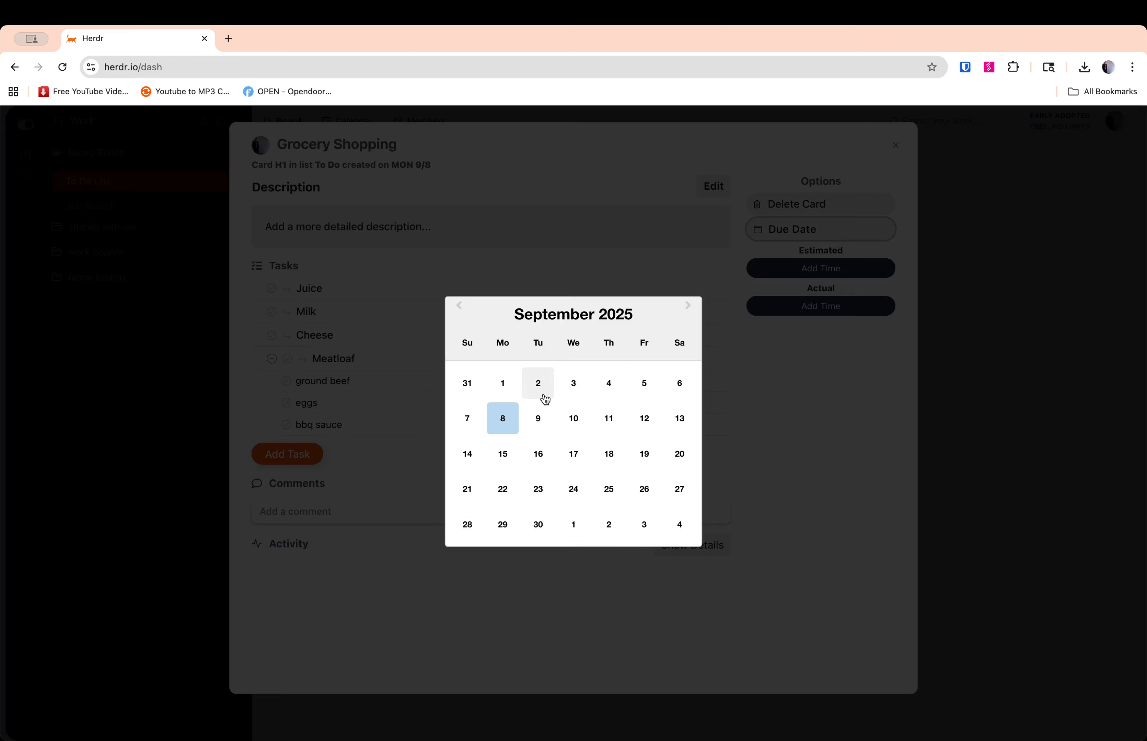
{"action": "left_click", "coordinate": [636, 424]}
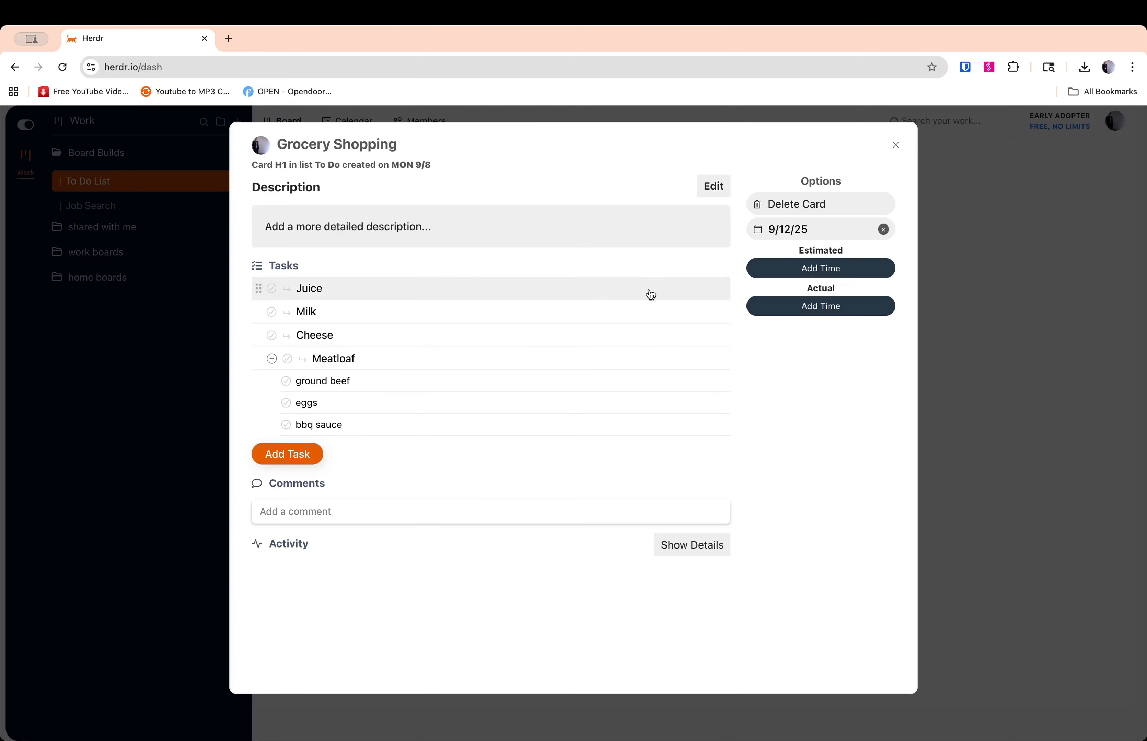
{"action": "left_click", "coordinate": [935, 247]}
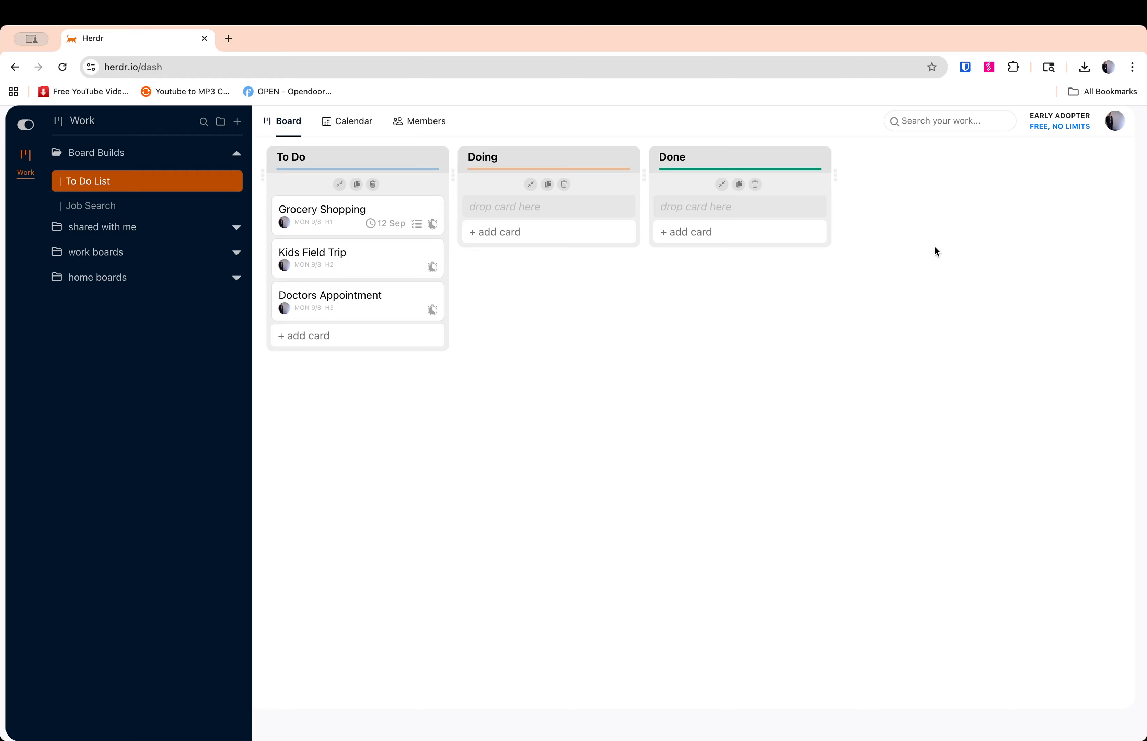
- Give the Kids Field Trip card the description "going to be going to the zoo and i will be one of the parents going with the students"
{"action": "left_click", "coordinate": [359, 256]}
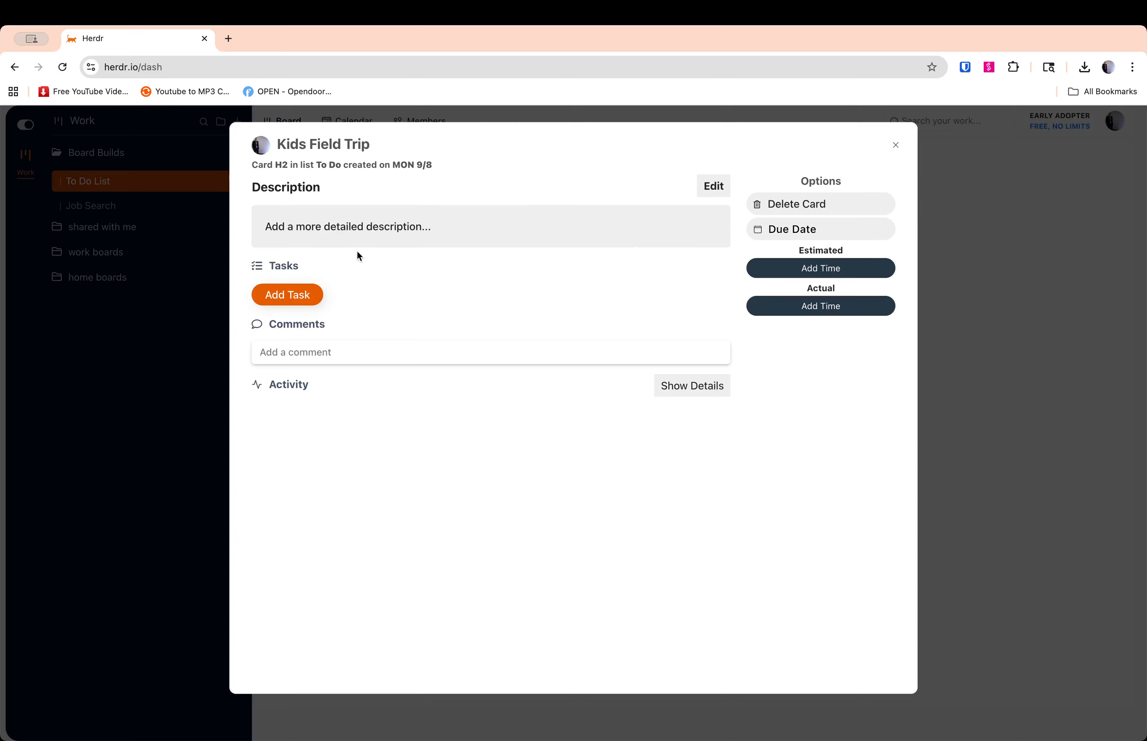
{"action": "left_click", "coordinate": [417, 237]}
{"action": "type", "text": "going to be "}
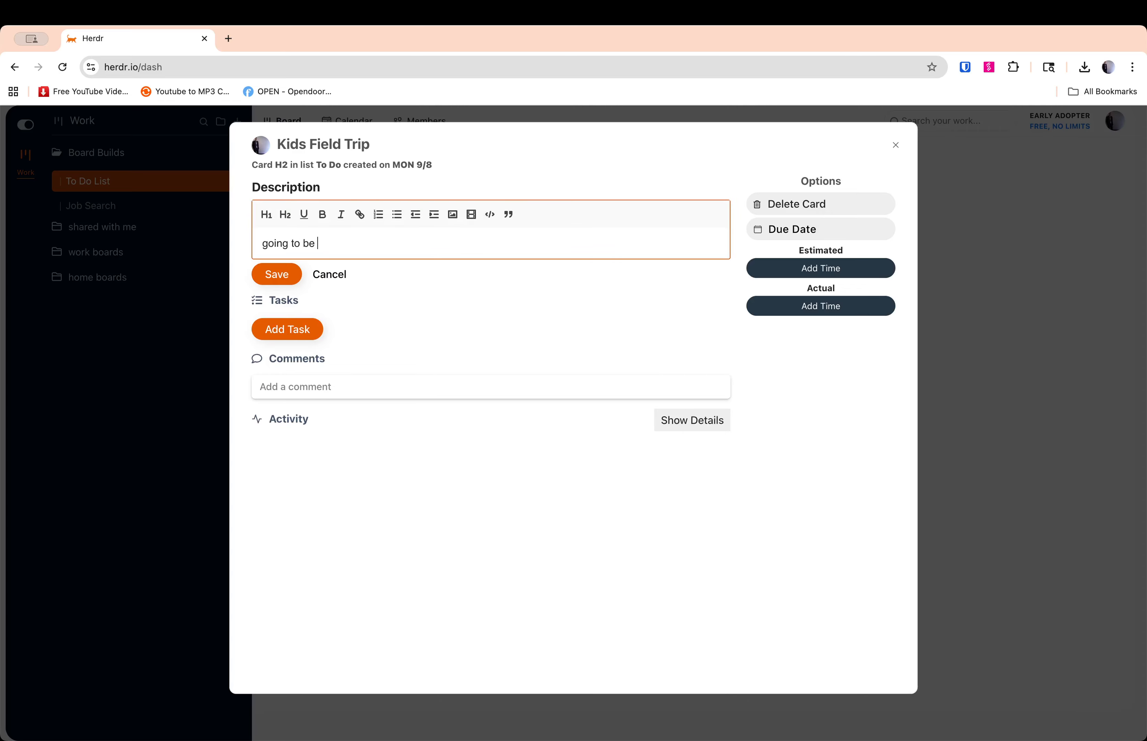
{"action": "type", "text": "going to the zoo and i will be one of the p"}
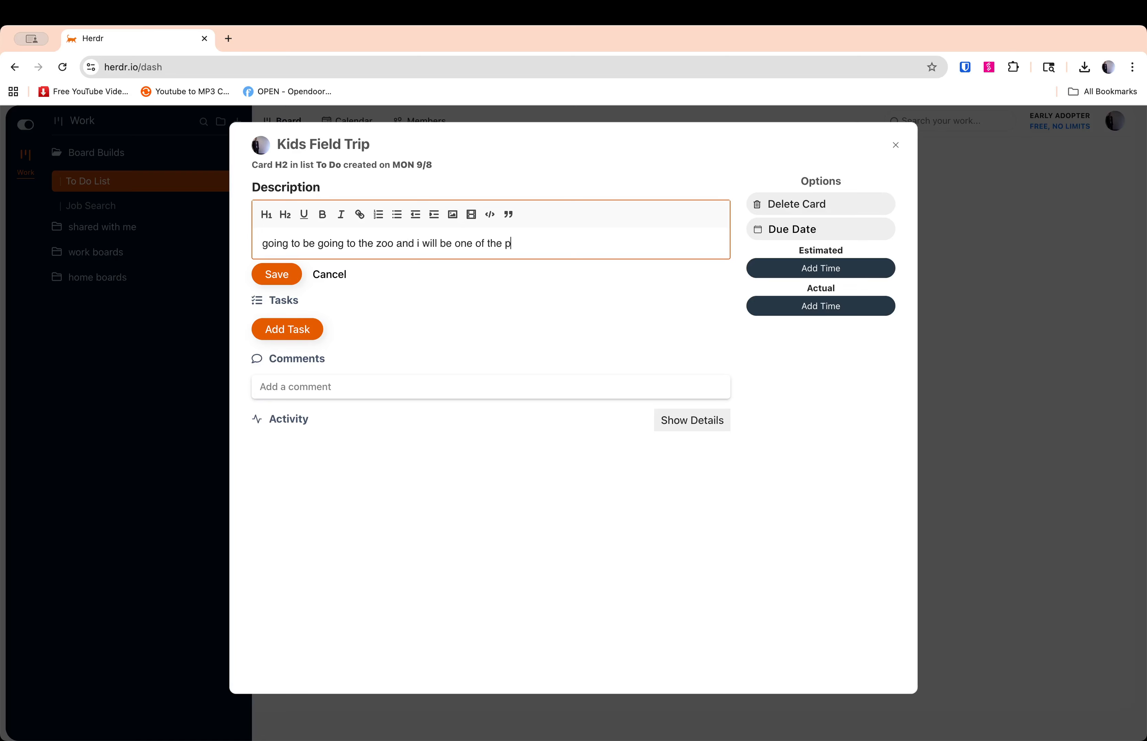
{"action": "type", "text": "arents going with the students"}
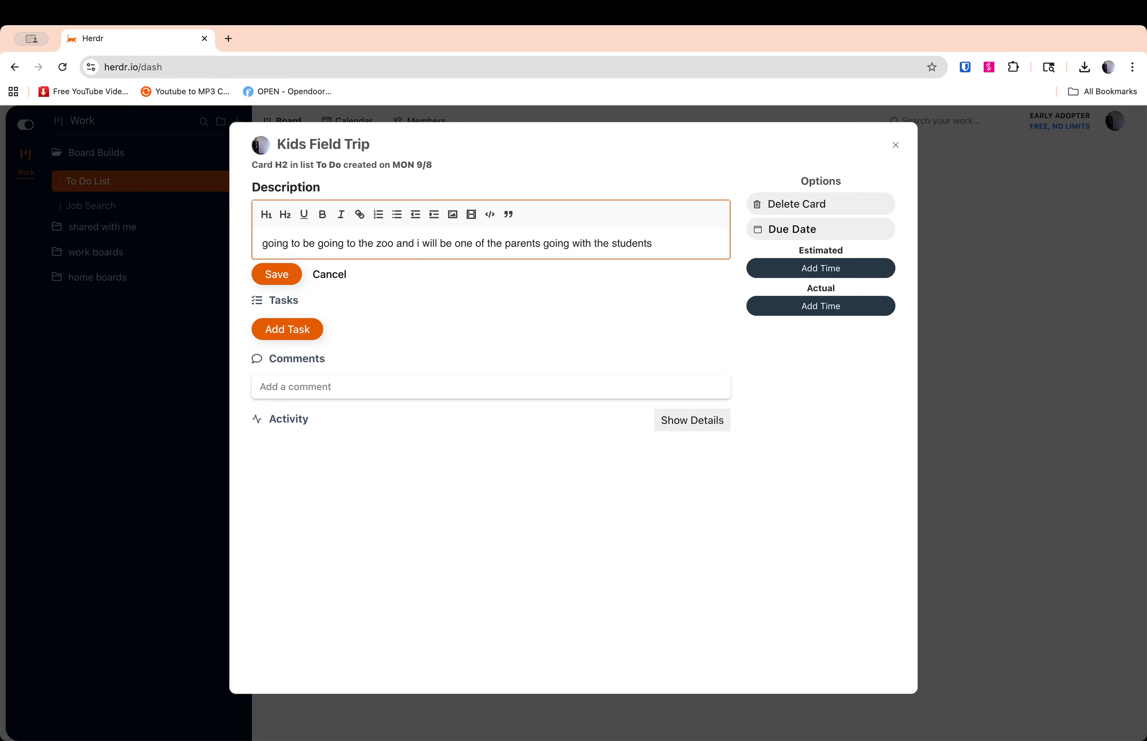
{"action": "left_click", "coordinate": [277, 274]}
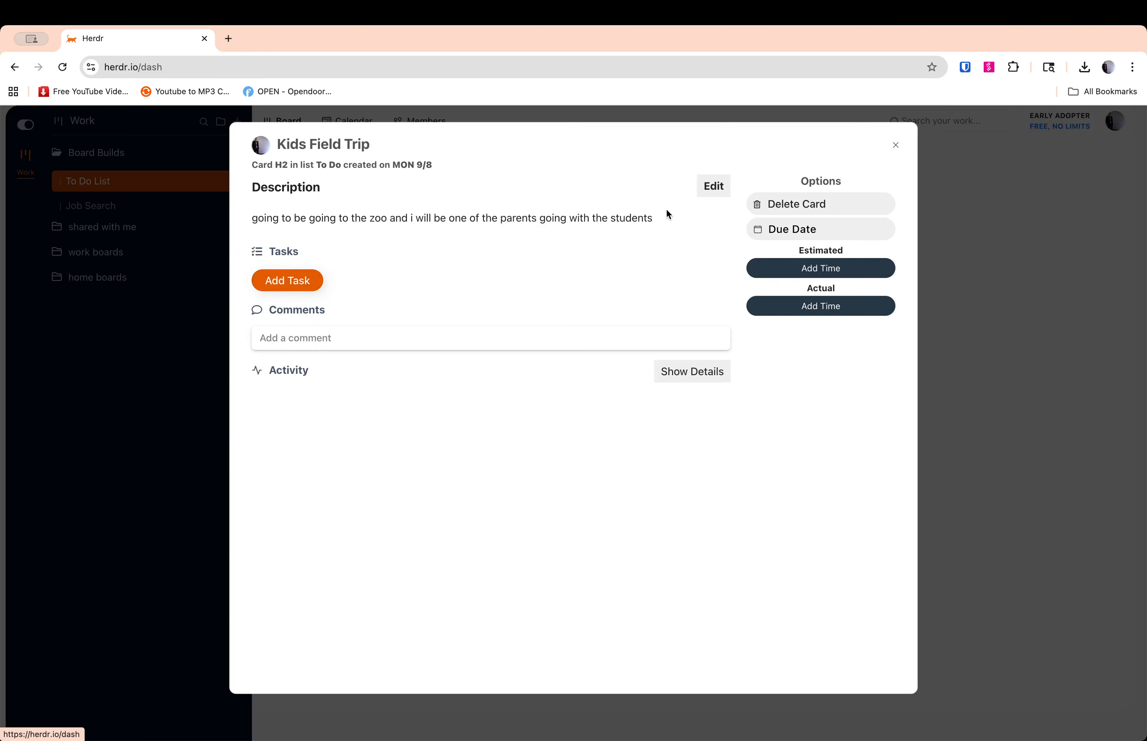
- Set the Kids Field Trip card's due date to September 17, 2025 and close the card
{"action": "left_click", "coordinate": [831, 227]}
{"action": "left_click", "coordinate": [602, 425]}
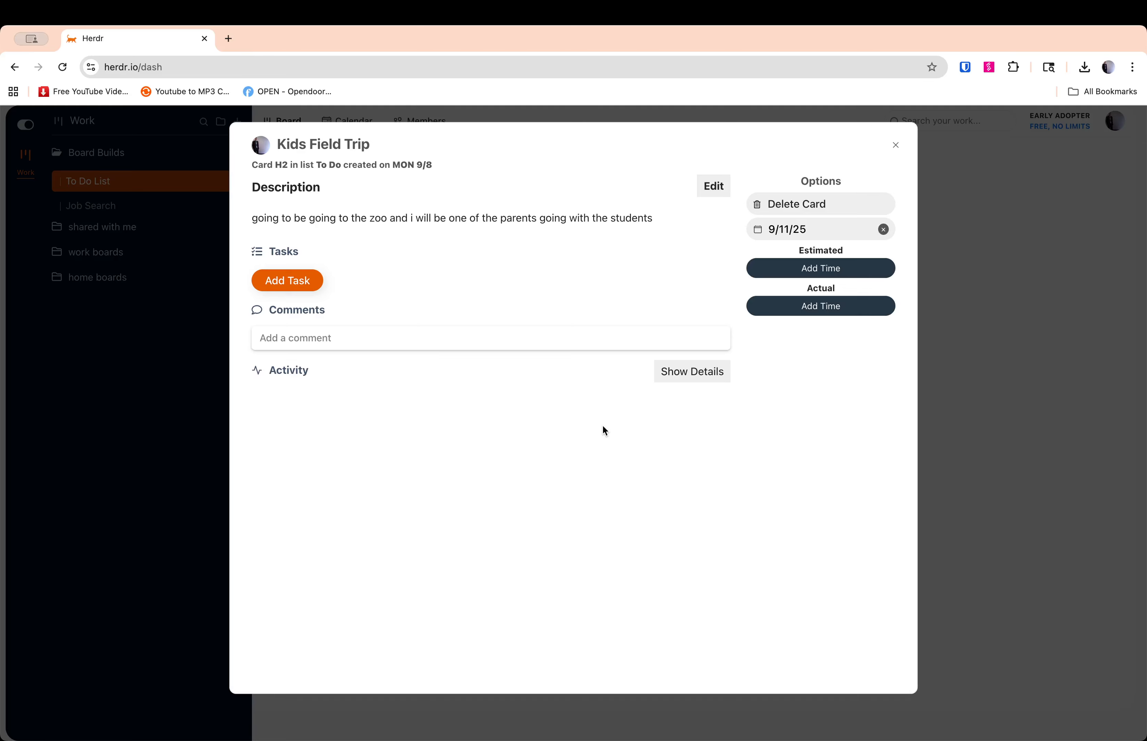
{"action": "left_click", "coordinate": [839, 230]}
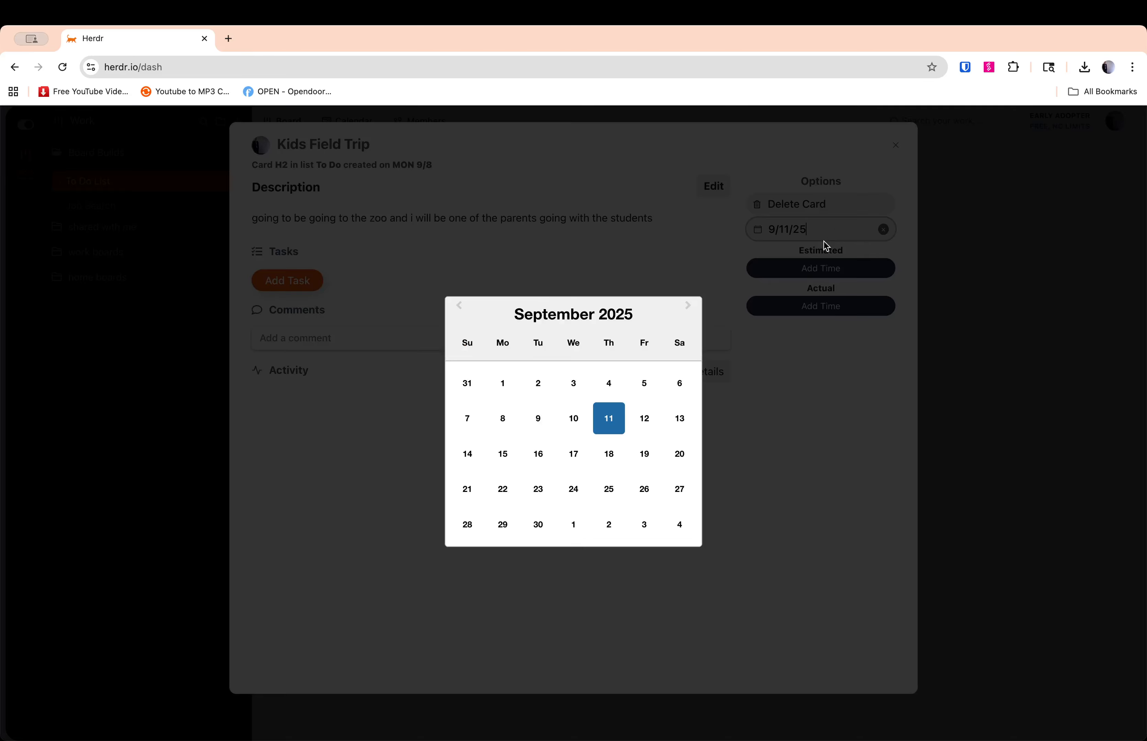
{"action": "left_click", "coordinate": [579, 459]}
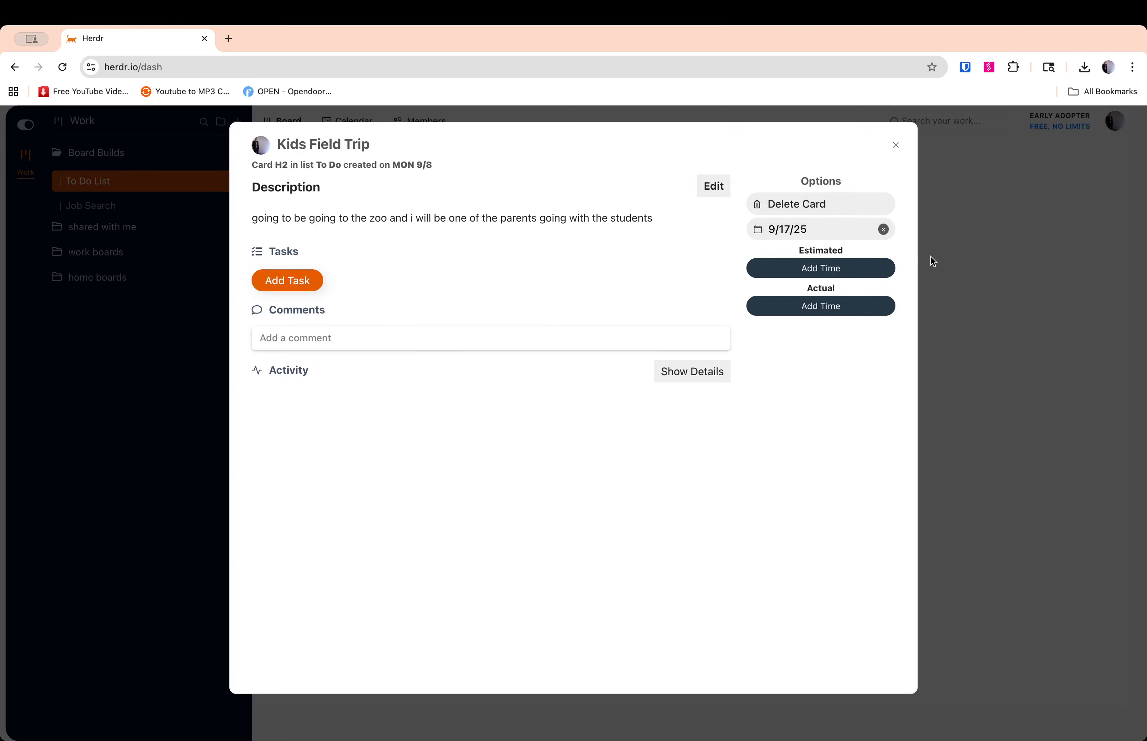
{"action": "left_click", "coordinate": [946, 267]}
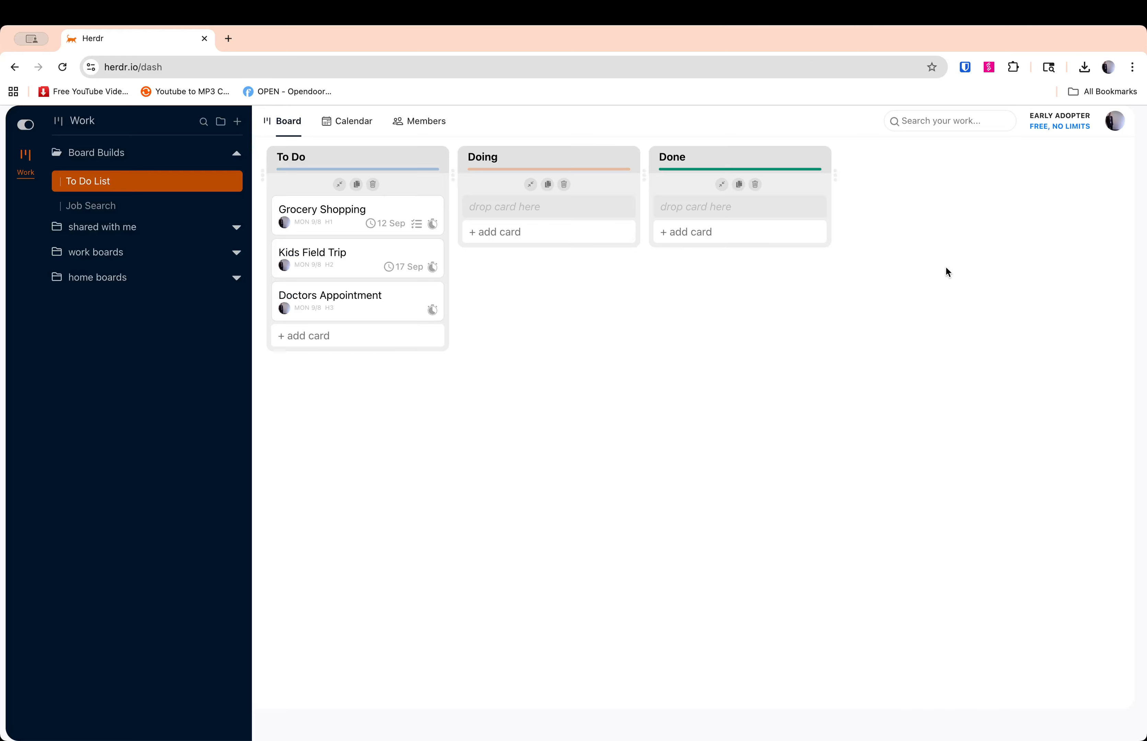
- Set the Doctors Appointment card's due date to September 26, 2025, save the description "Yearly Exam" and close the card
{"action": "left_click", "coordinate": [374, 311]}
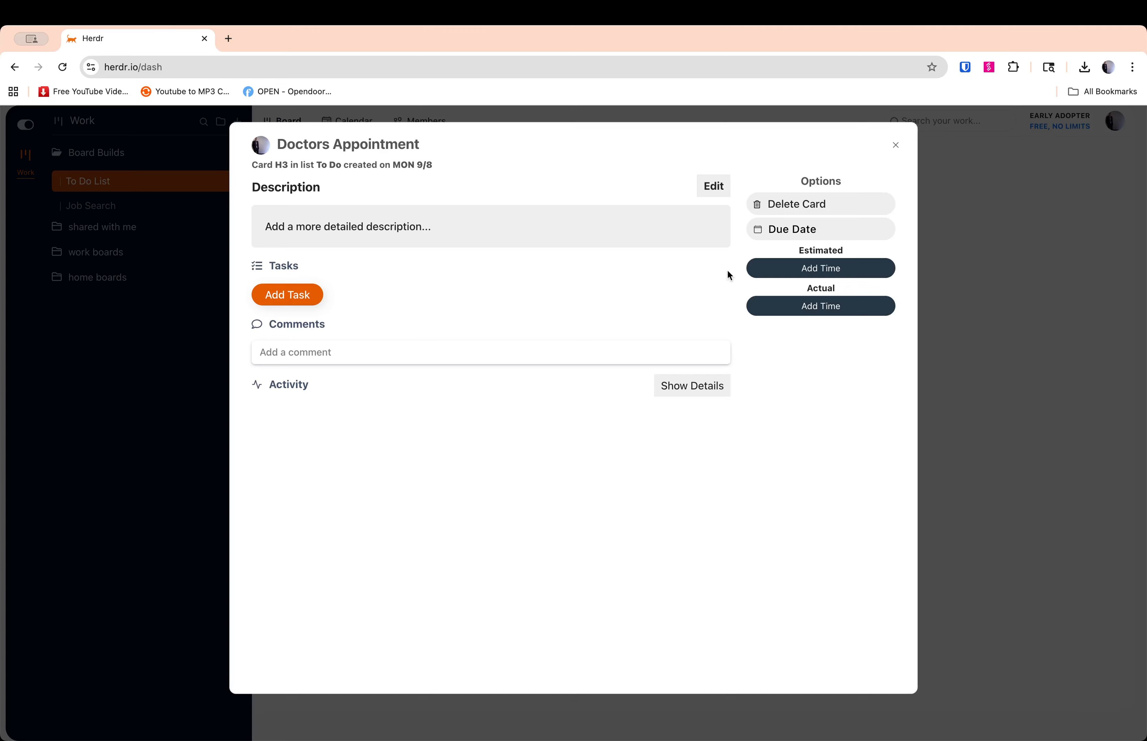
{"action": "left_click", "coordinate": [806, 230]}
{"action": "left_click", "coordinate": [641, 490]}
{"action": "left_click", "coordinate": [393, 236]}
{"action": "type", "text": "Y"}
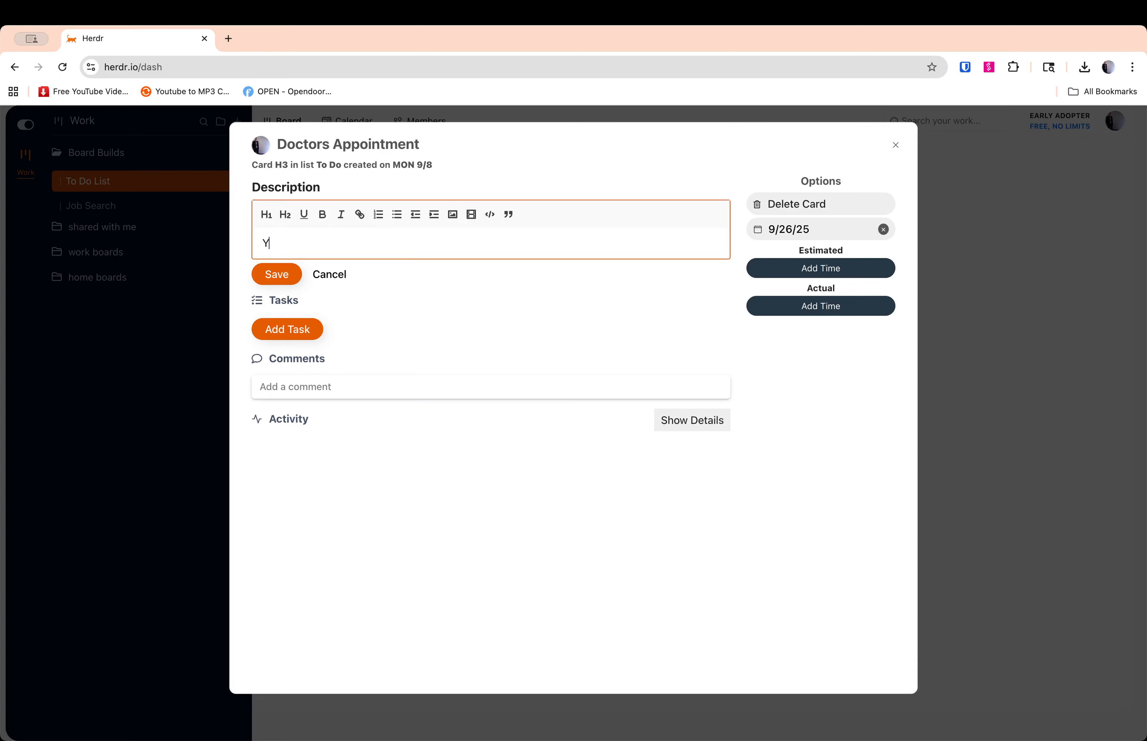
{"action": "type", "text": "early Exam"}
{"action": "left_click", "coordinate": [274, 275]}
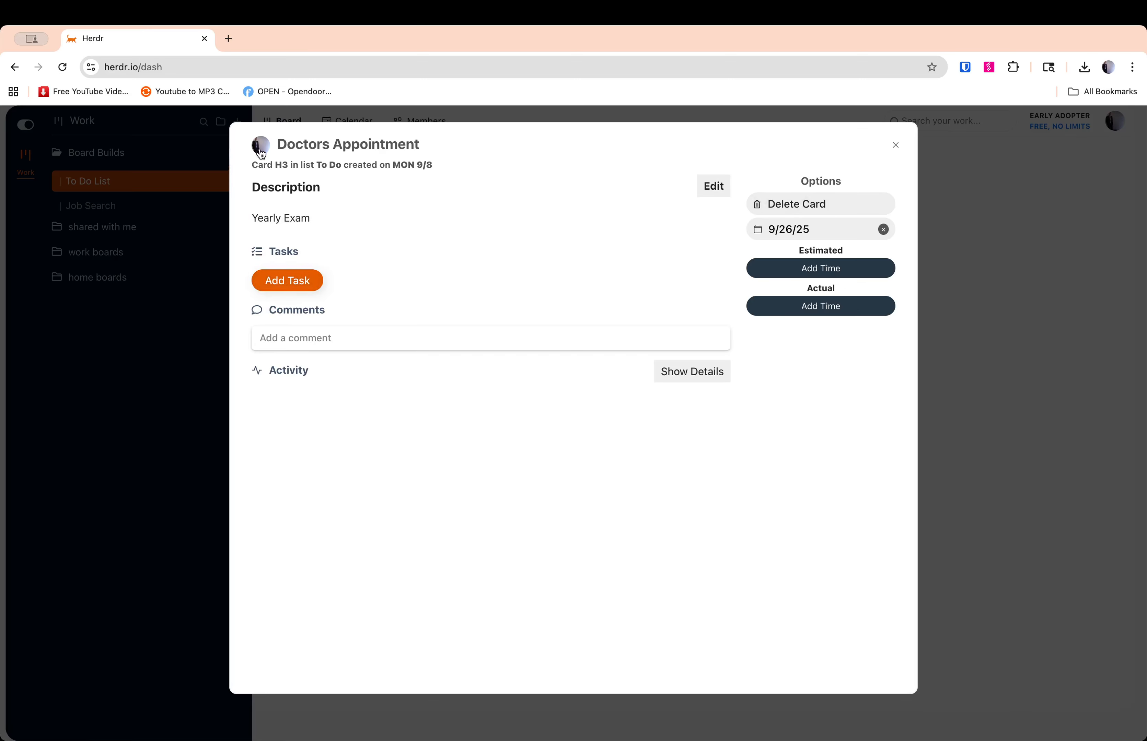
{"action": "left_click", "coordinate": [1015, 263]}
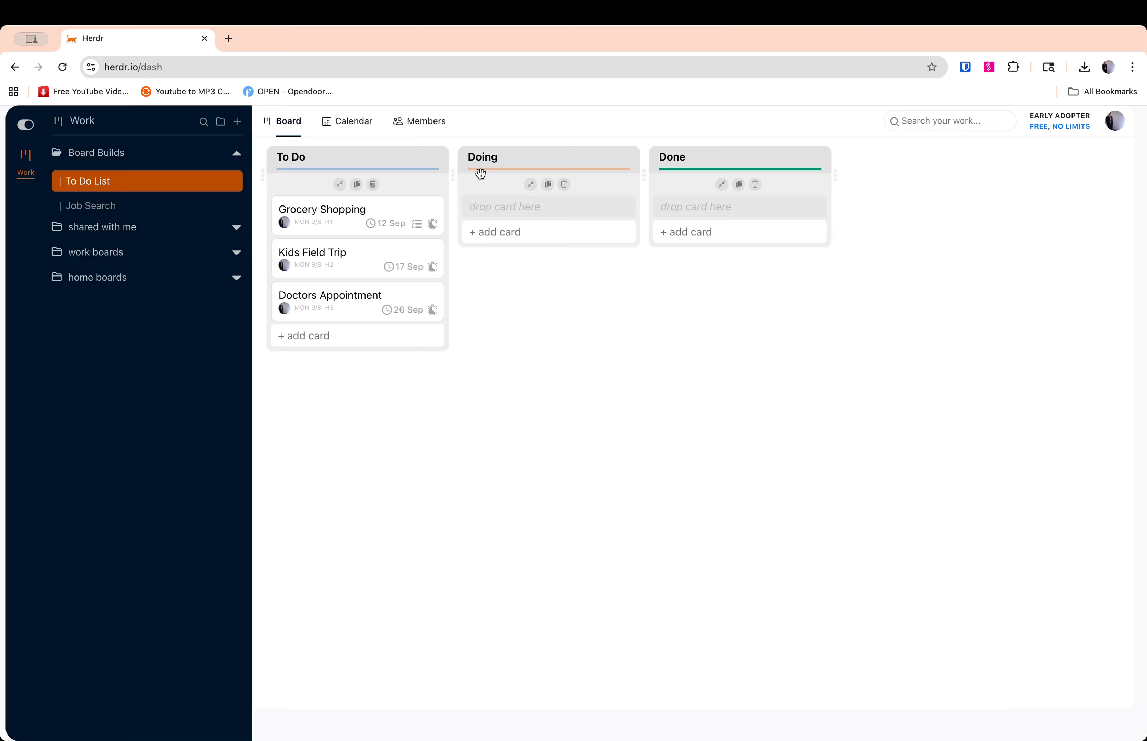
- Check the board's members and the owner options of the Grocery Shopping card without changing the owner
{"action": "left_click", "coordinate": [413, 128]}
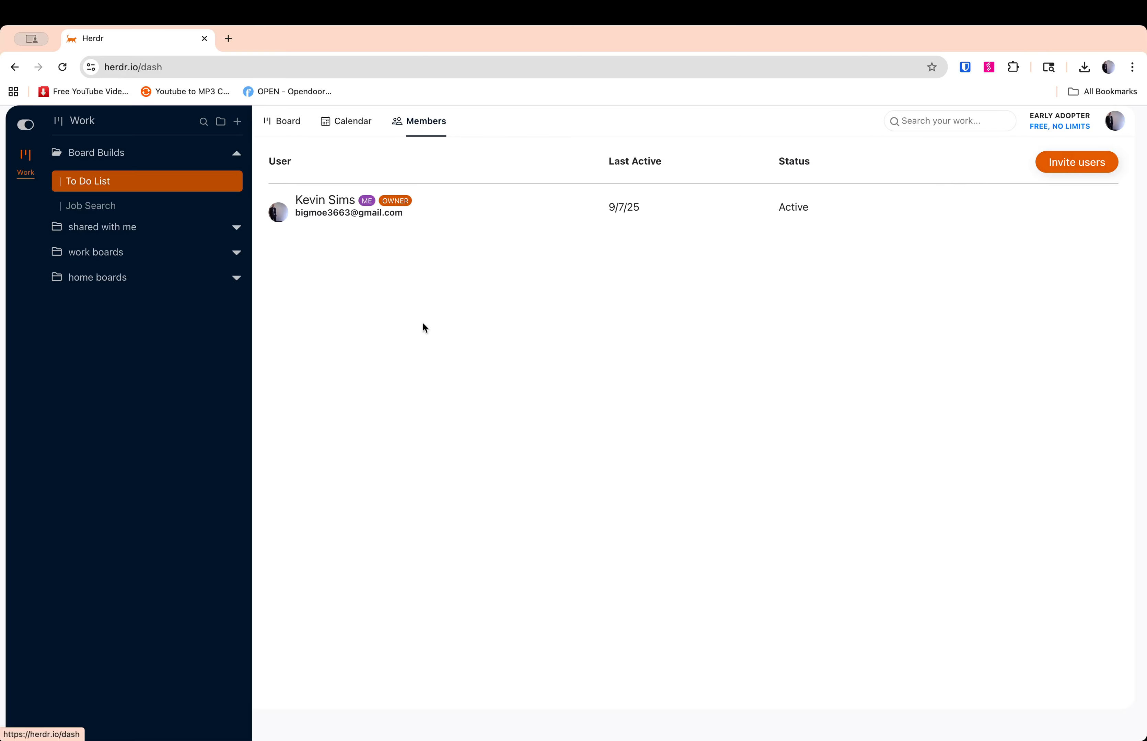
{"action": "left_click", "coordinate": [287, 129]}
{"action": "left_click", "coordinate": [286, 227]}
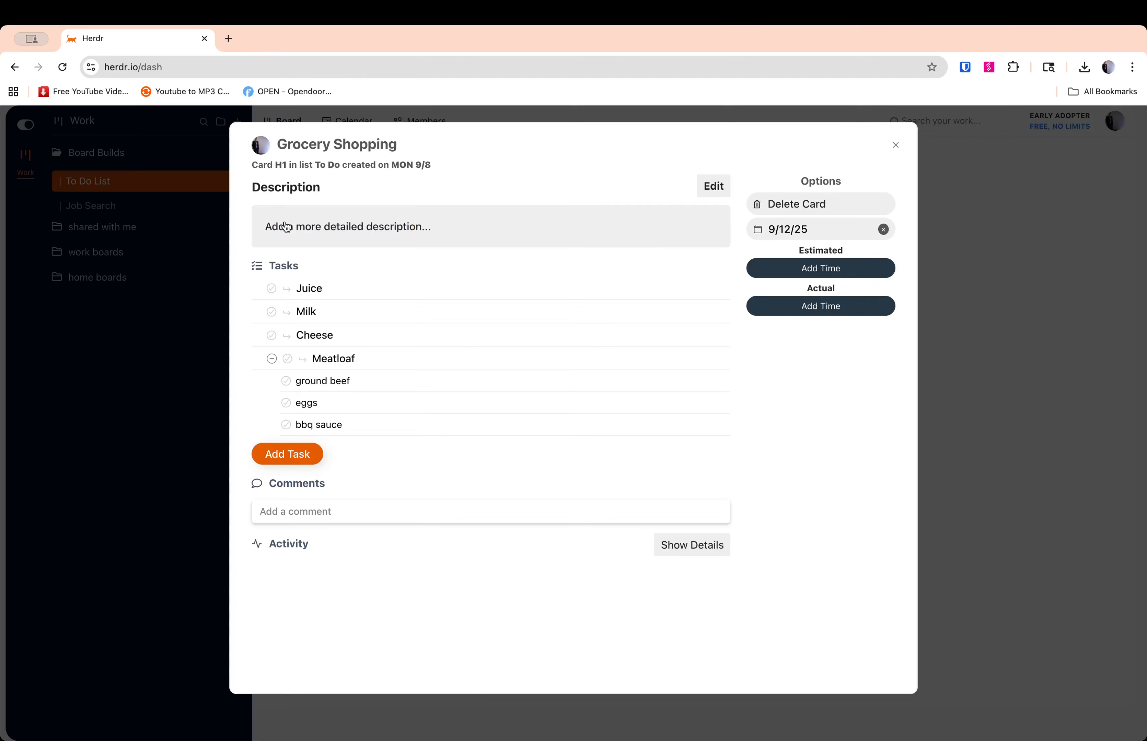
{"action": "left_click", "coordinate": [266, 147]}
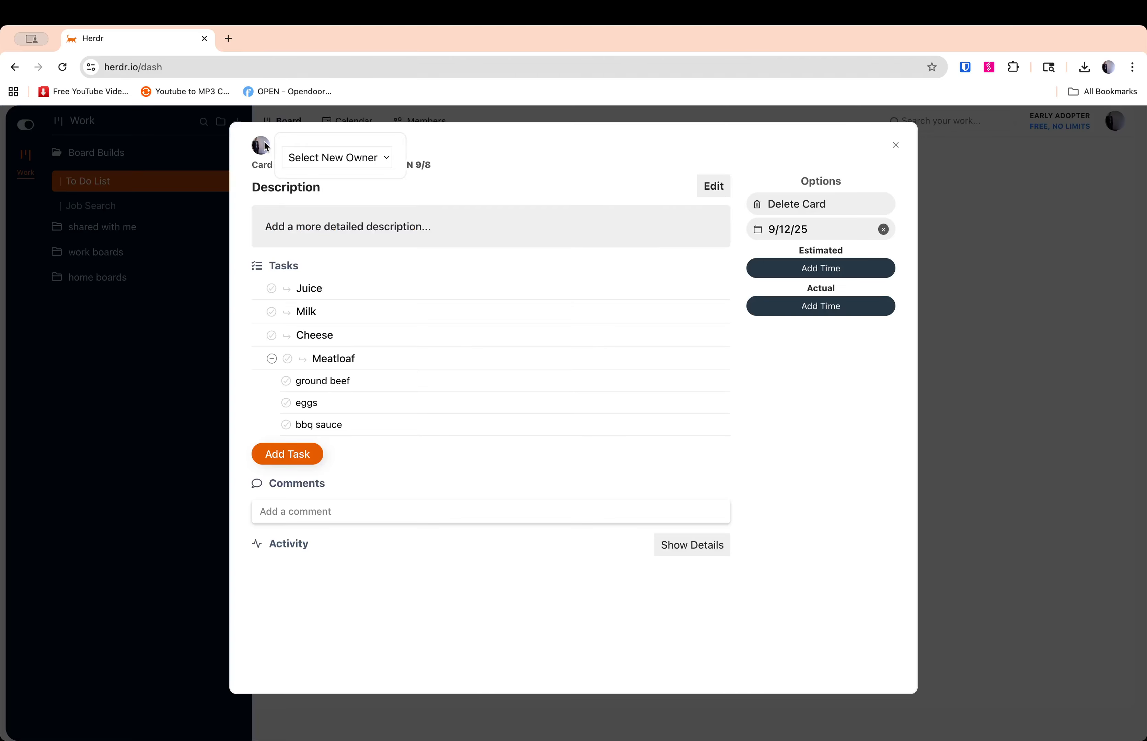
{"action": "left_click", "coordinate": [324, 153]}
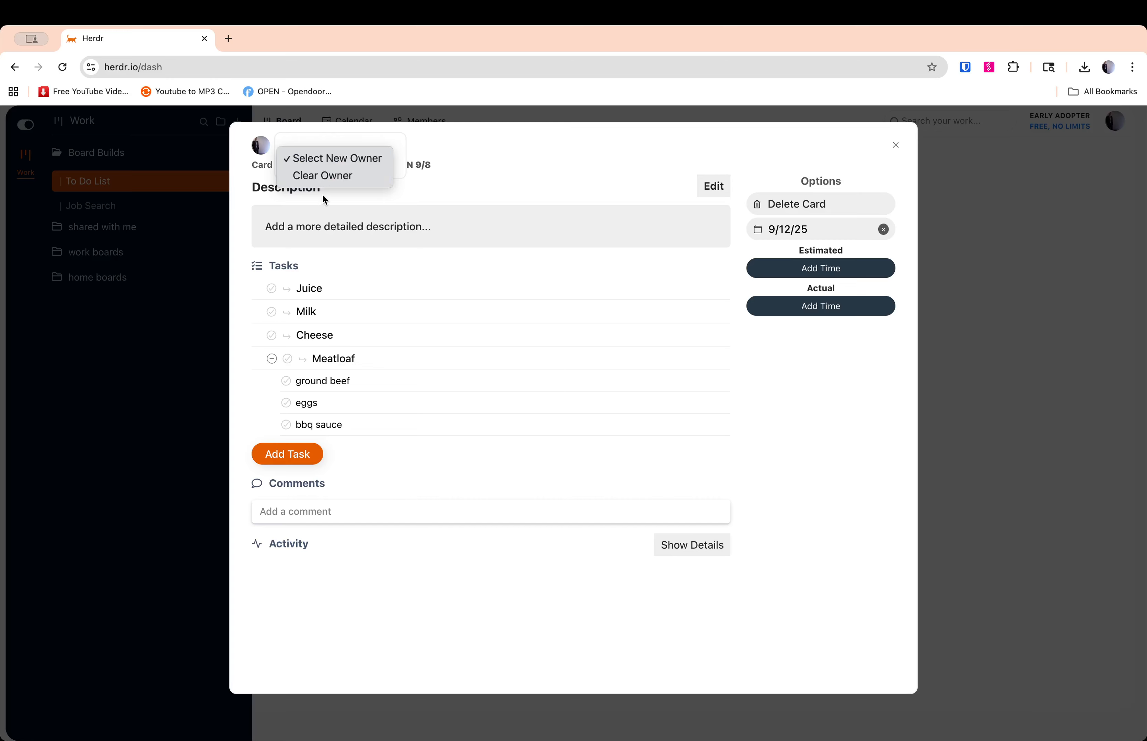
{"action": "left_click", "coordinate": [1069, 189]}
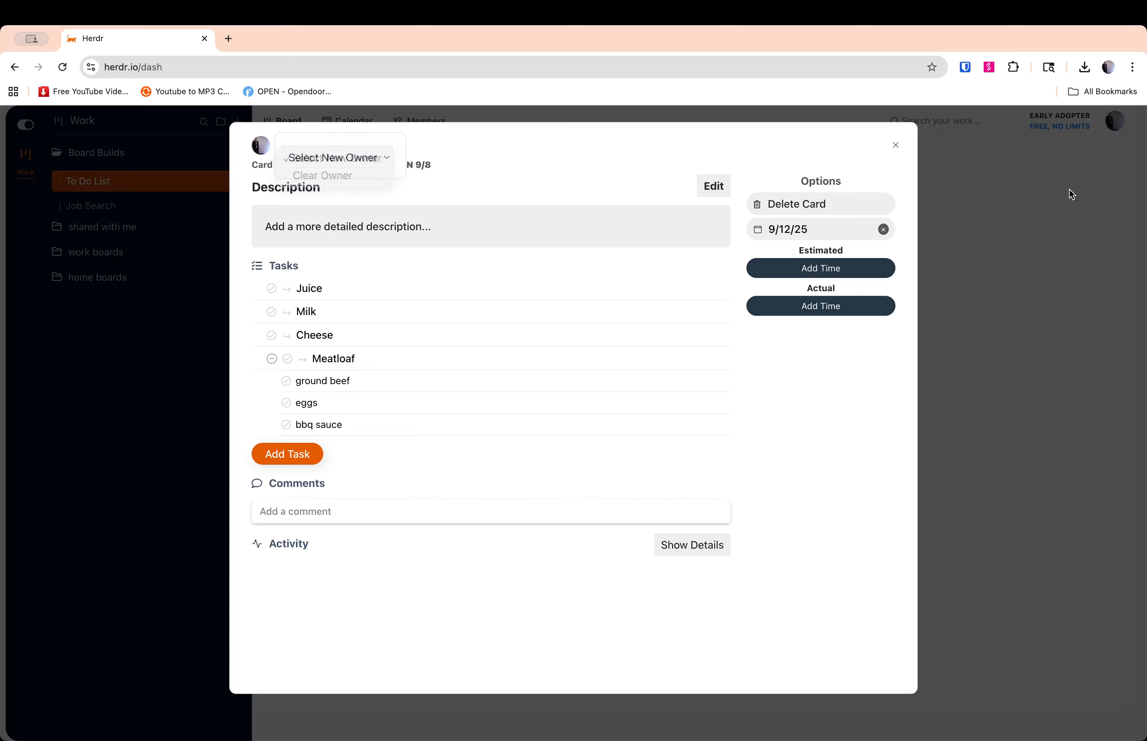
{"action": "left_click", "coordinate": [1035, 196]}
{"action": "left_click", "coordinate": [895, 145]}
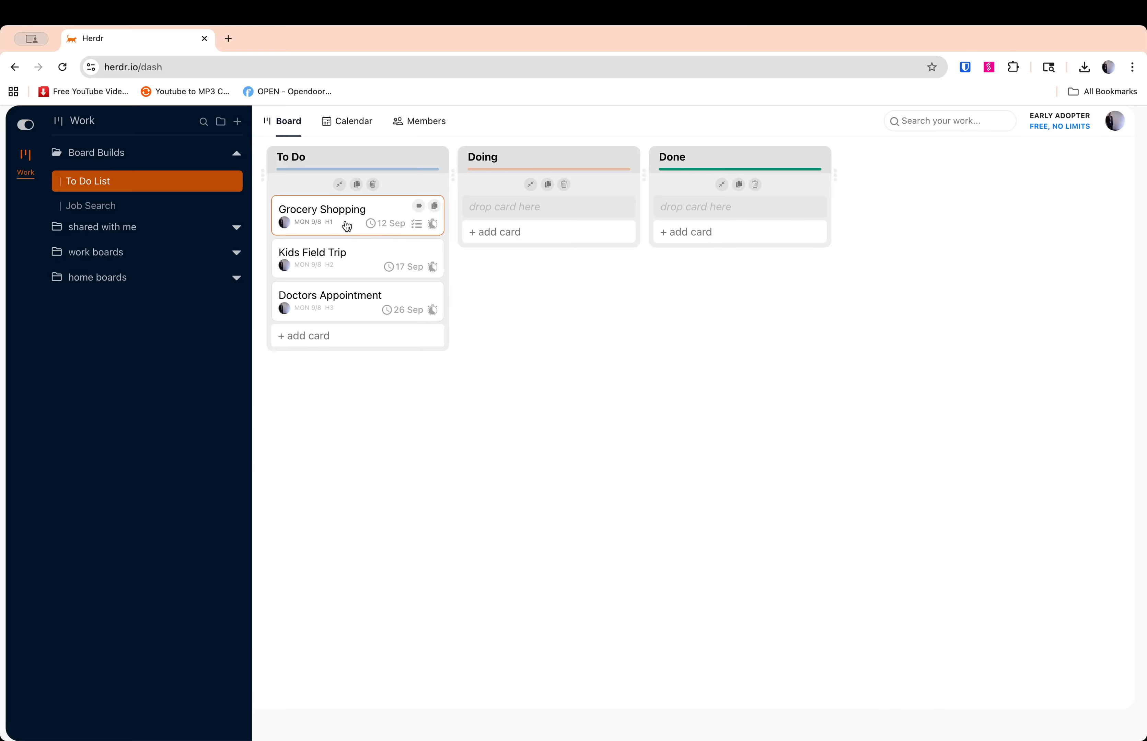
- Move the Grocery Shopping card from To Do to Doing and show the board's calendar by month, reloading the page
{"action": "left_click_drag", "start_coordinate": [348, 226], "coordinate": [520, 225]}
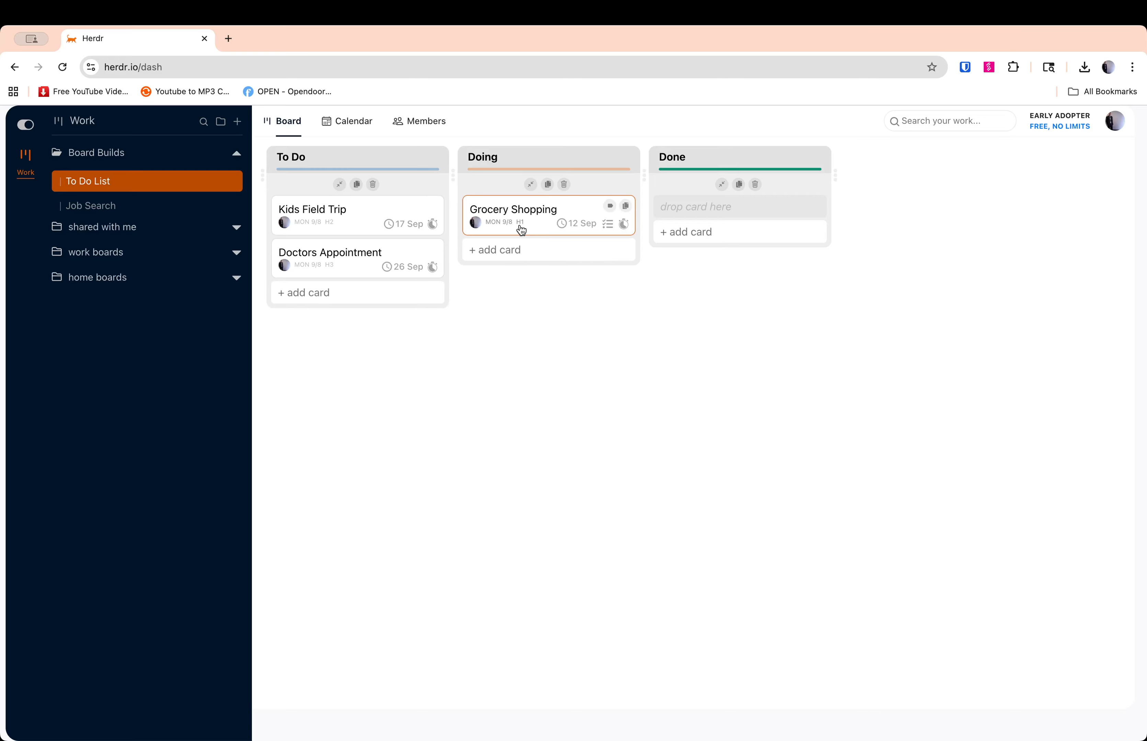
{"action": "left_click", "coordinate": [352, 129]}
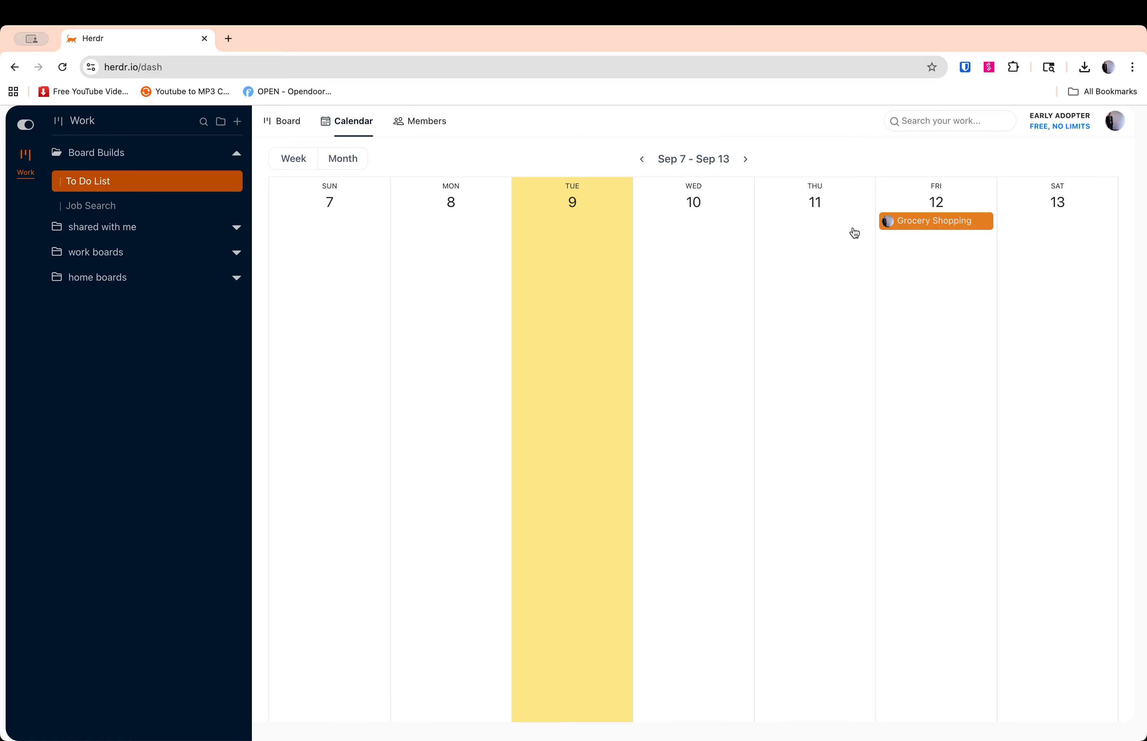
{"action": "left_click", "coordinate": [347, 159]}
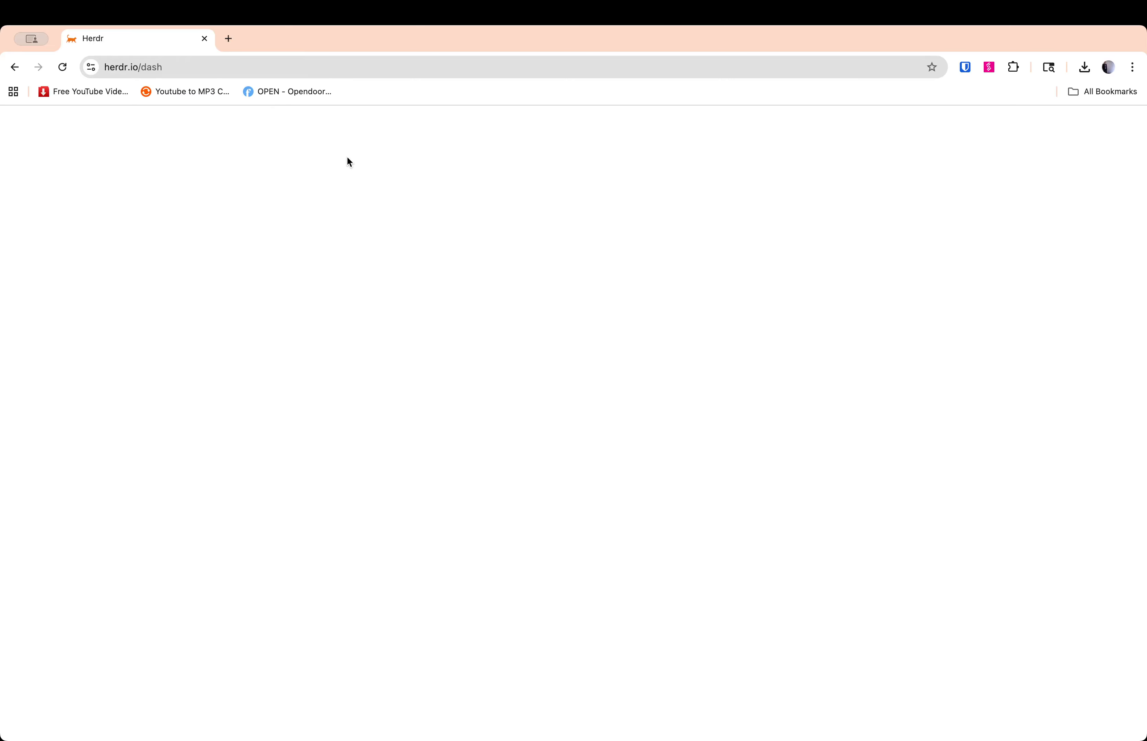
{"action": "left_click", "coordinate": [151, 68]}
{"action": "key", "text": "Return"}
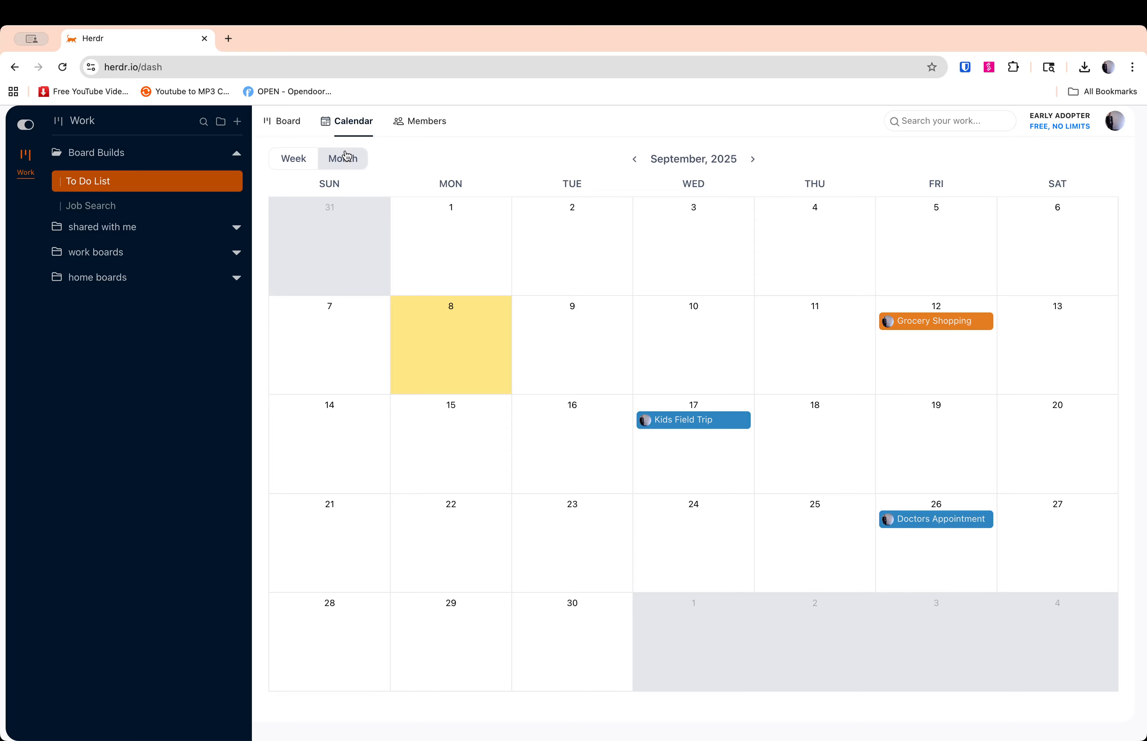
- Compare the calendar's week and month views of the due cards and return to the board
{"action": "left_click", "coordinate": [294, 159]}
{"action": "left_click", "coordinate": [333, 162]}
{"action": "mouse_move", "coordinate": [942, 328]}
{"action": "left_click", "coordinate": [285, 123]}
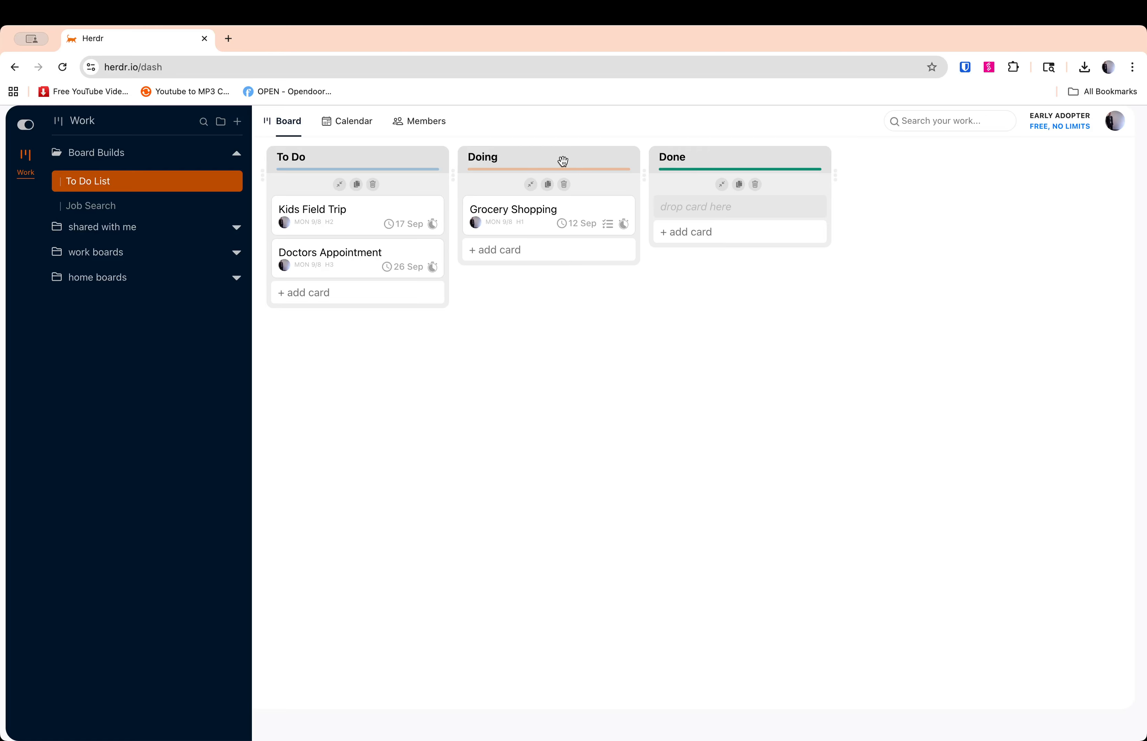
- Examine the status options available for the Done list and close them without changing the status
{"action": "right_click", "coordinate": [689, 166]}
{"action": "key", "text": "Escape"}
{"action": "left_click", "coordinate": [700, 174]}
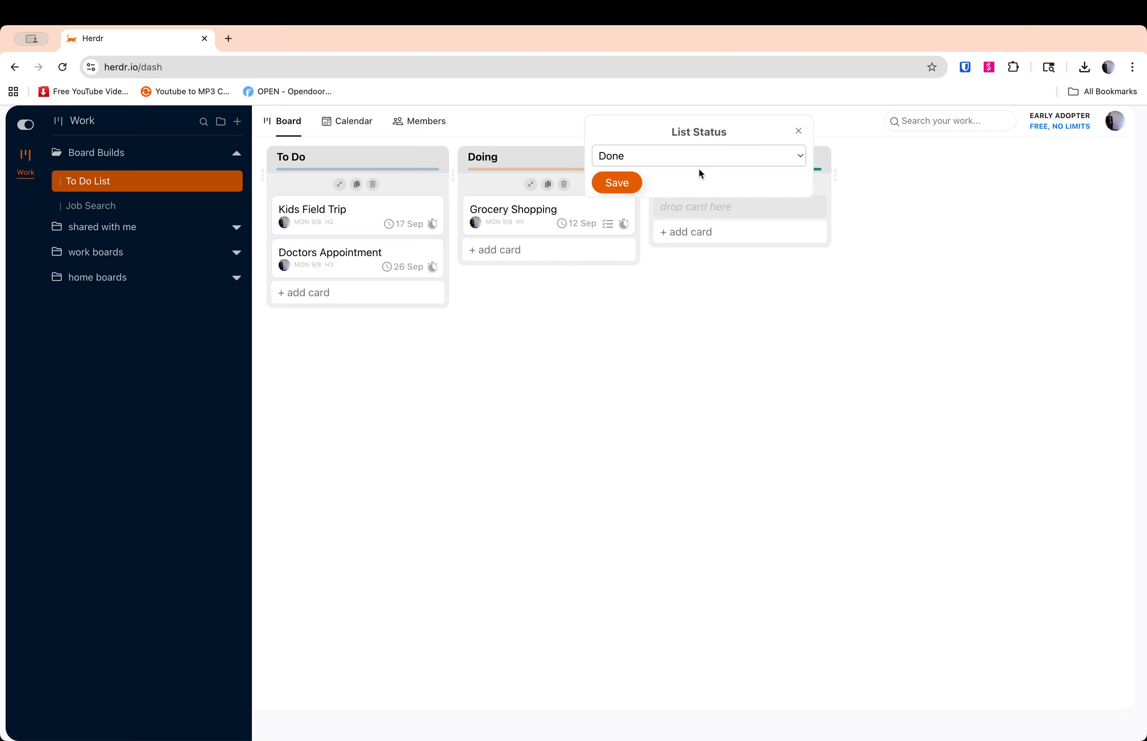
{"action": "left_click", "coordinate": [694, 156]}
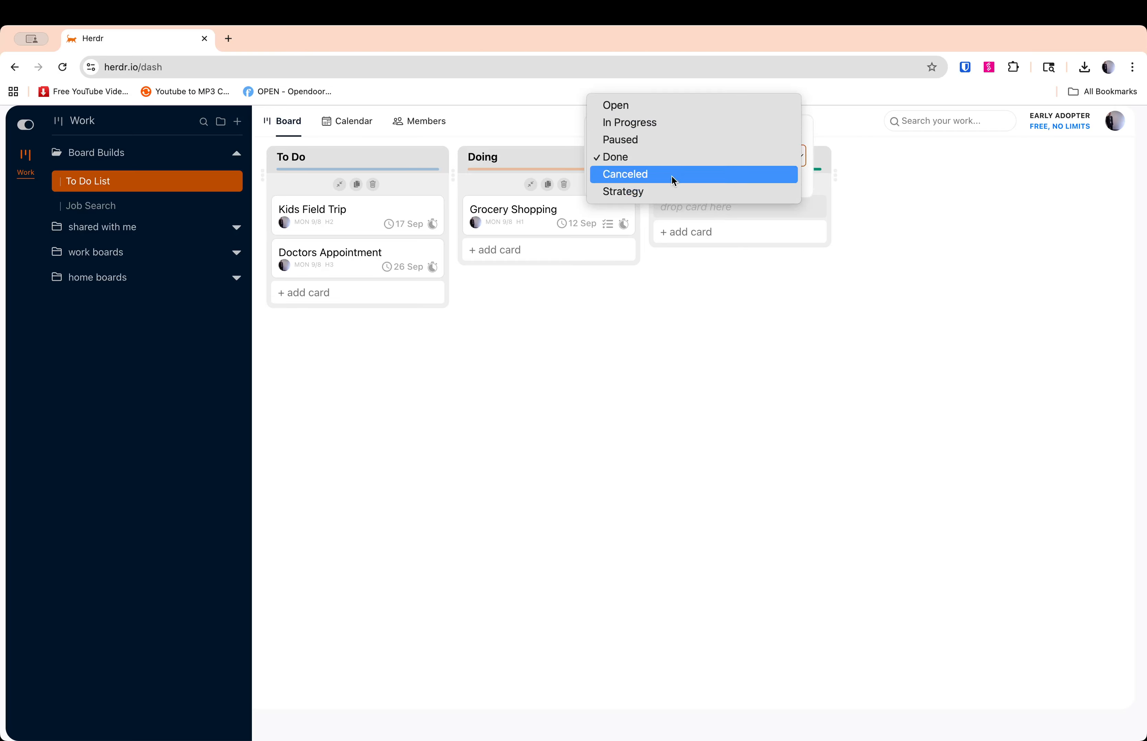
{"action": "left_click", "coordinate": [690, 290]}
{"action": "left_click", "coordinate": [753, 258]}
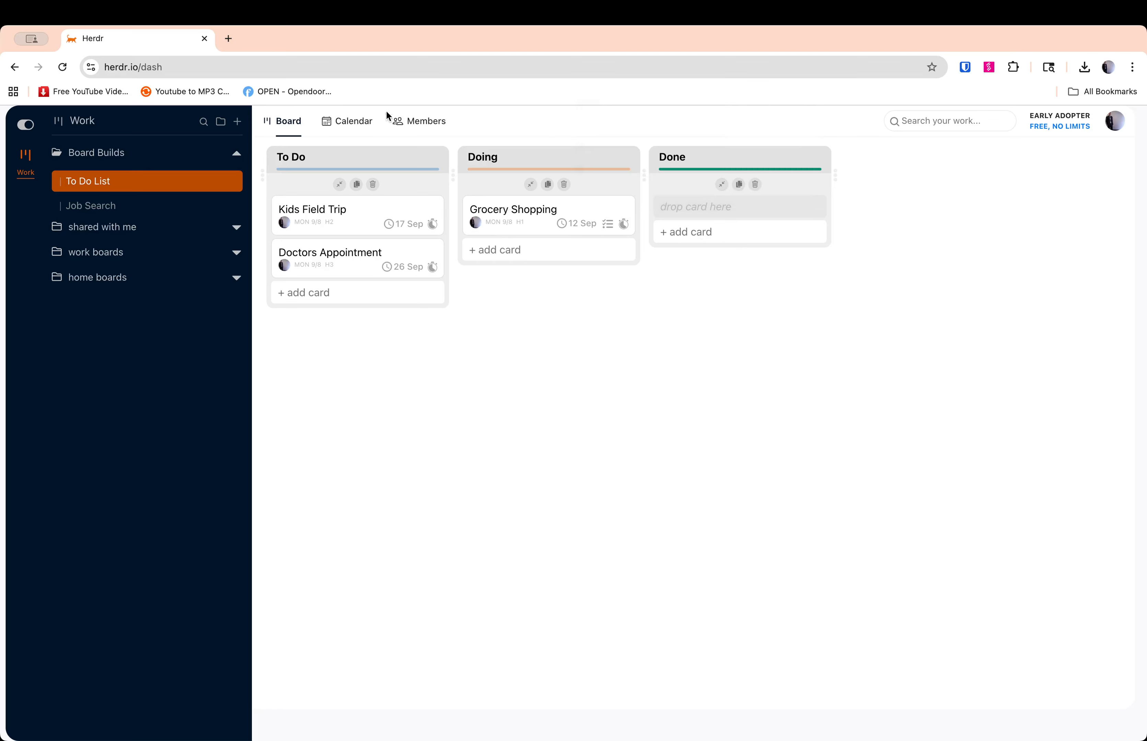
- Move the Grocery Shopping card from Doing to Done, checking its calendar entry before and after the move
{"action": "left_click", "coordinate": [357, 127]}
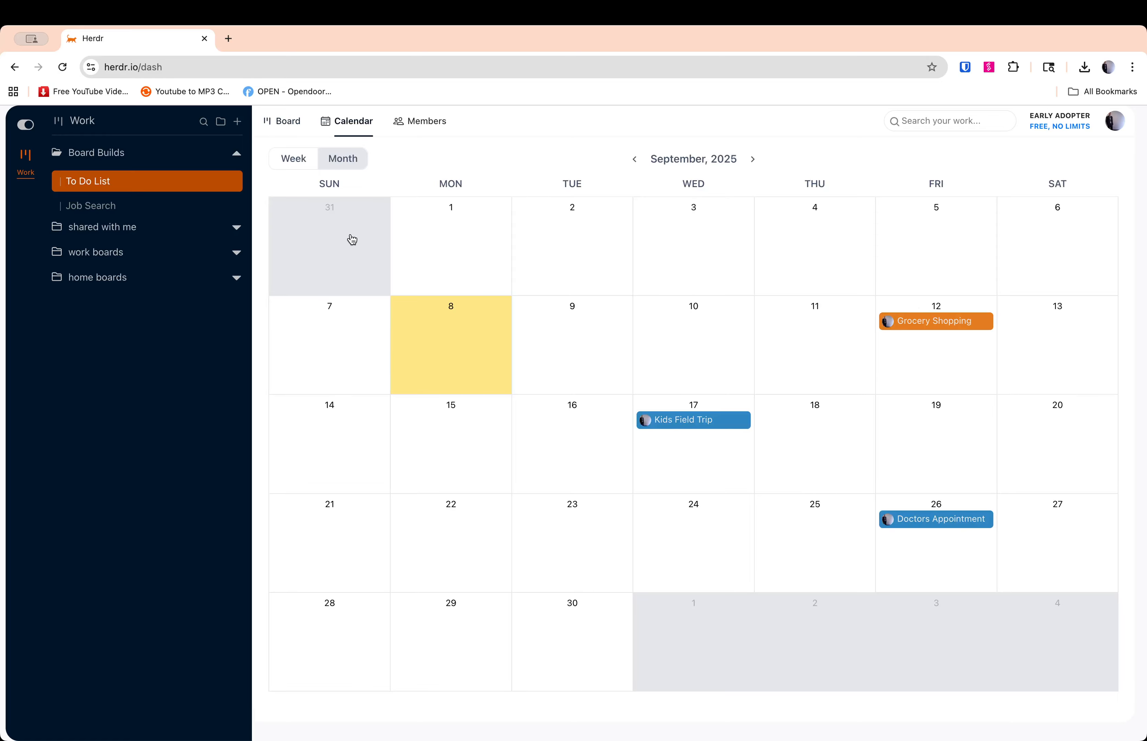
{"action": "left_click", "coordinate": [291, 124]}
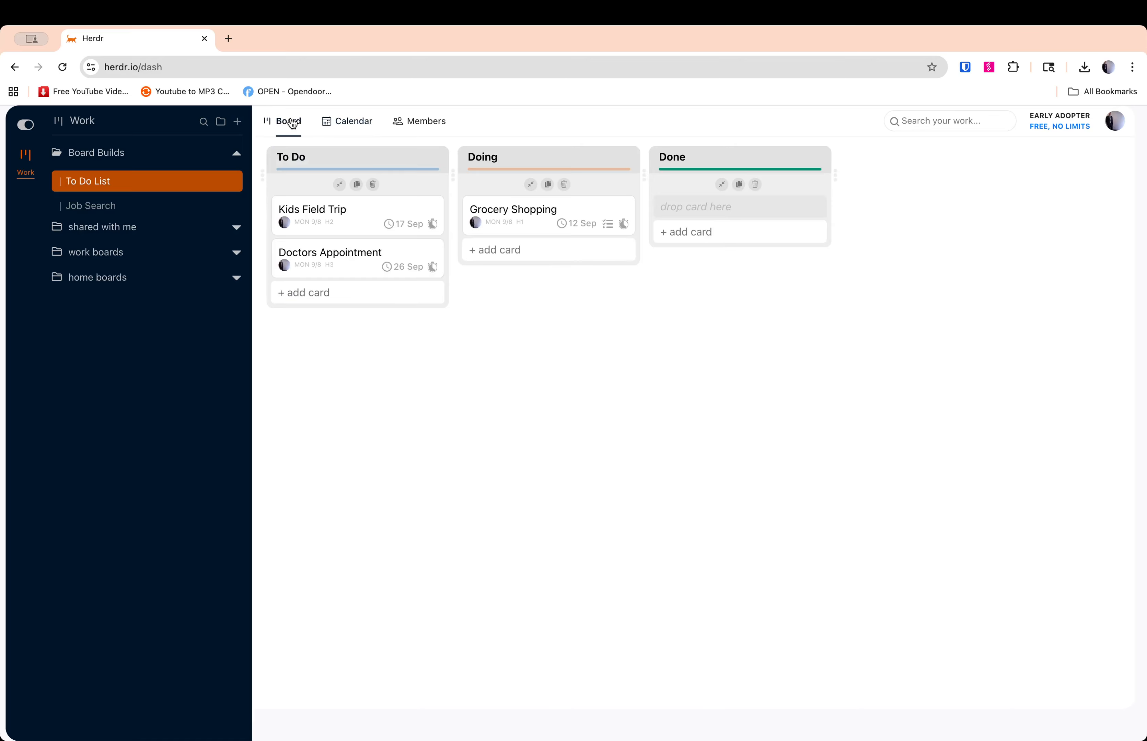
{"action": "left_click_drag", "start_coordinate": [561, 217], "coordinate": [734, 210]}
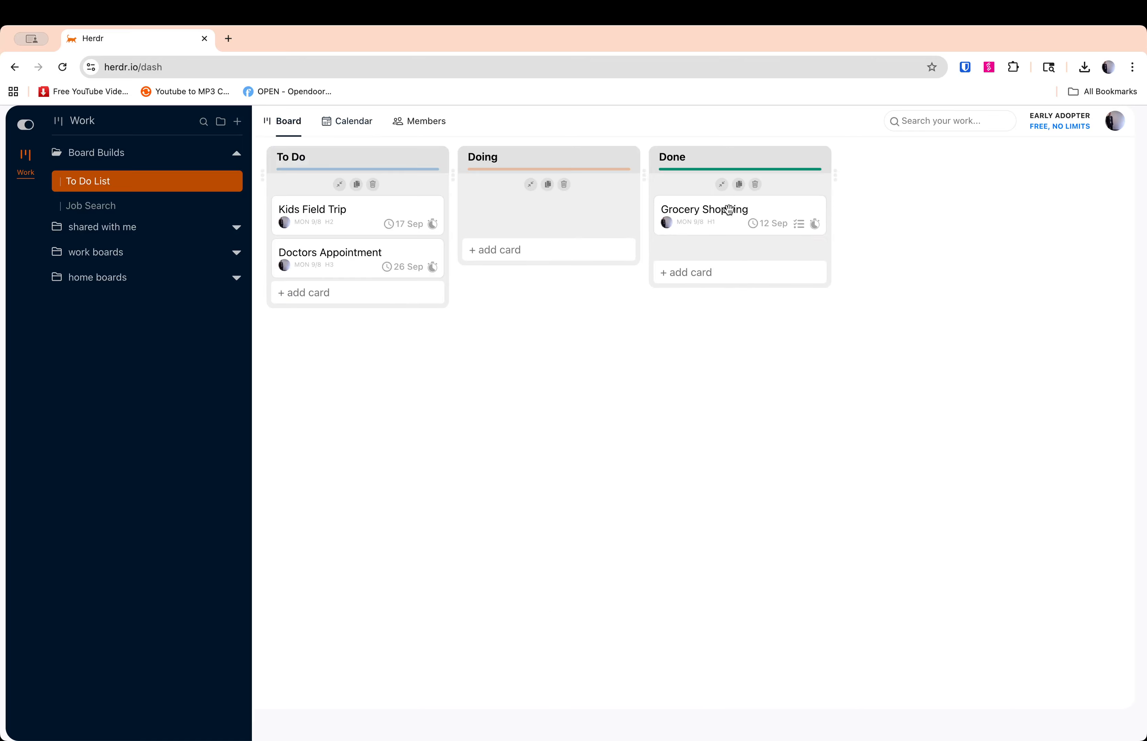
{"action": "left_click", "coordinate": [351, 126]}
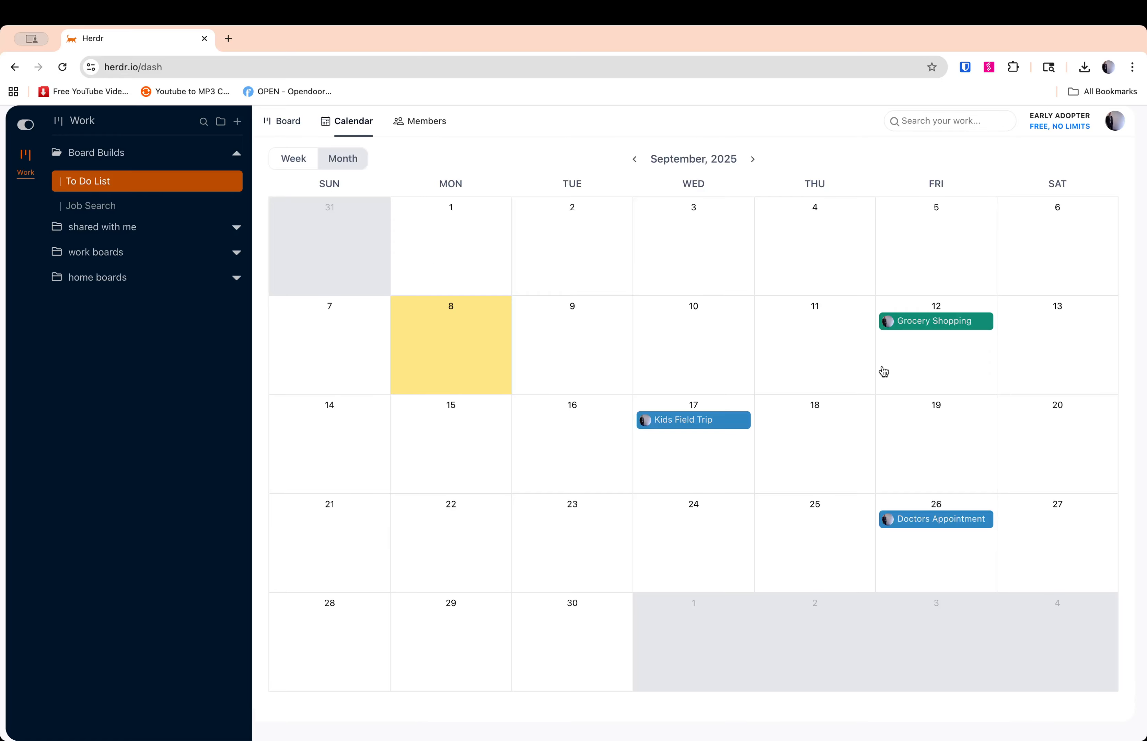
{"action": "left_click", "coordinate": [295, 128]}
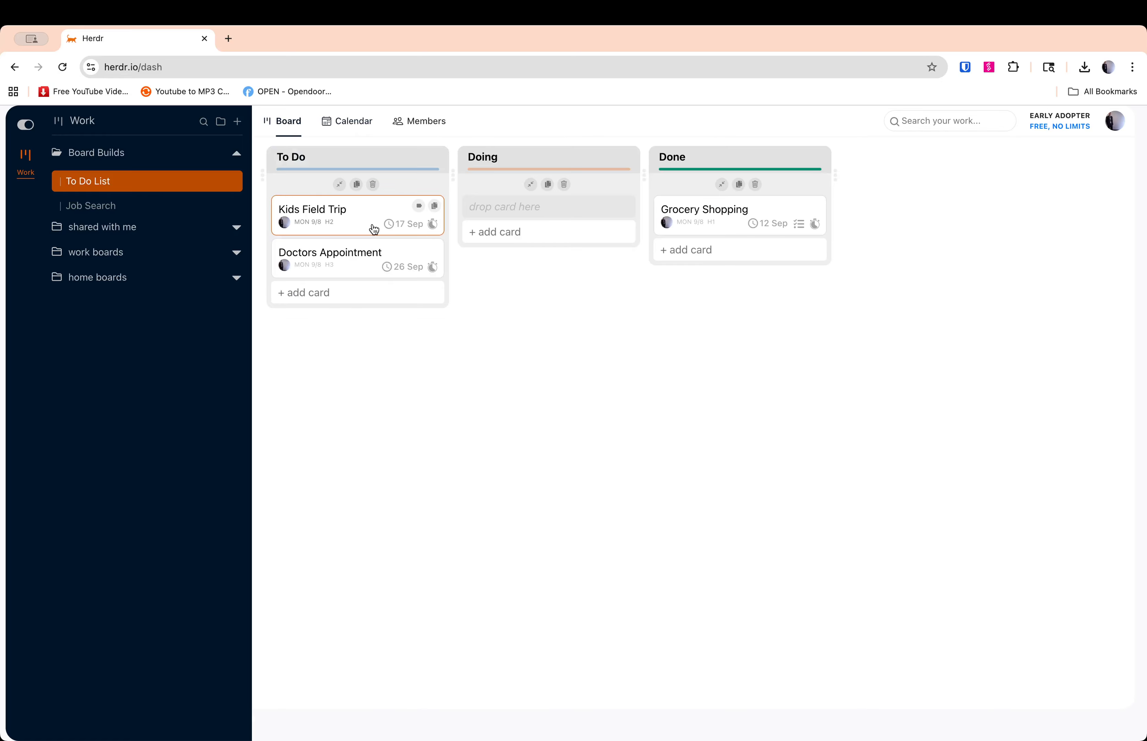